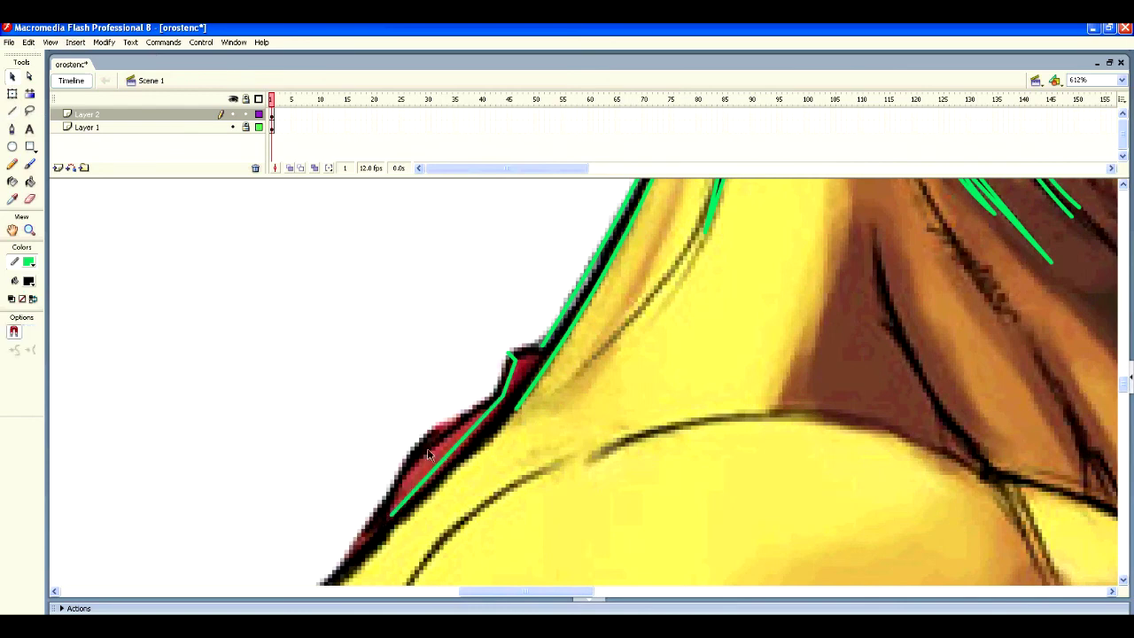
Trace the outer edge of the small red collar piece beside the neck with lines bent to its curve.
key("n")
key("v")
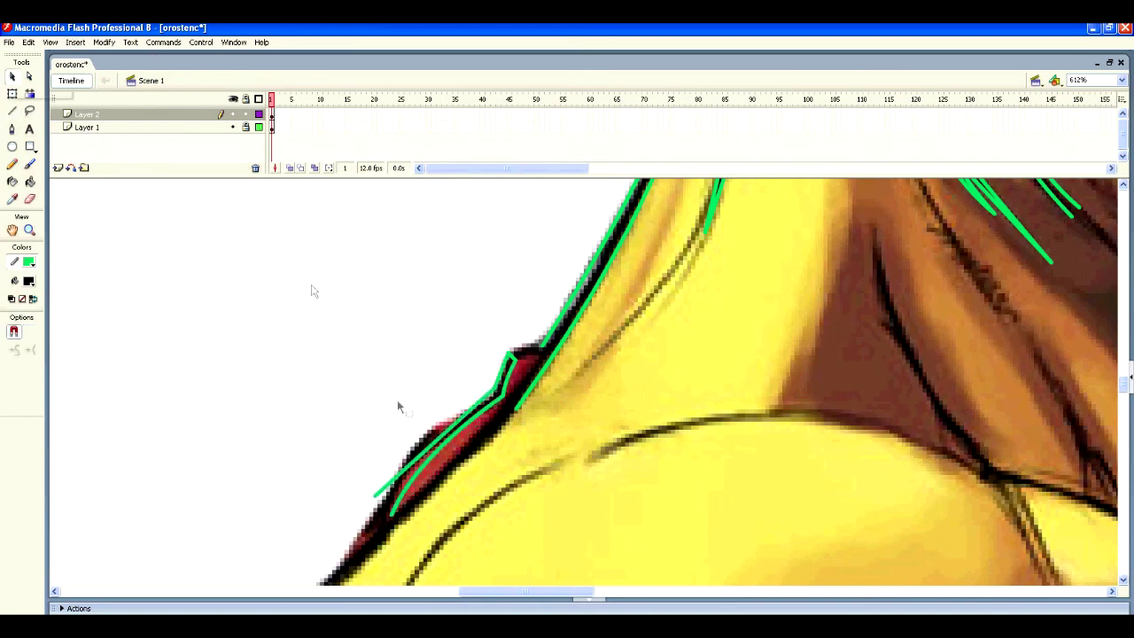
left_click_drag(372, 499, 430, 443)
Continue the outline from the red collar piece down the shoulder's outer edge, bending the lines to match the artwork.
scroll(355, 487, "down", 2)
key("n")
mouse_move(347, 518)
left_mouse_down()
mouse_move(462, 256)
mouse_move(286, 509)
left_mouse_up()
key("v")
left_click_drag(345, 435, 334, 424)
left_click_drag(459, 257, 343, 387)
scroll(457, 257, "down", 5)
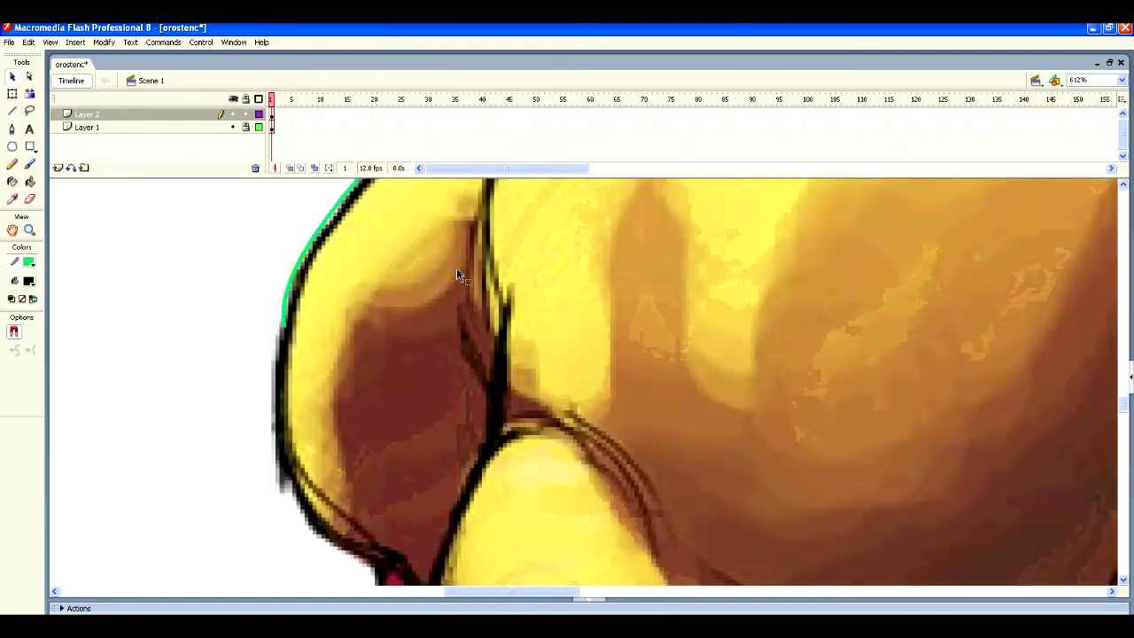
Trace the inner and outer edges of the shoulder's side contour with curved lines and fill the outline with black.
key("n")
left_click_drag(284, 323, 340, 548)
scroll(284, 399, "up", 8)
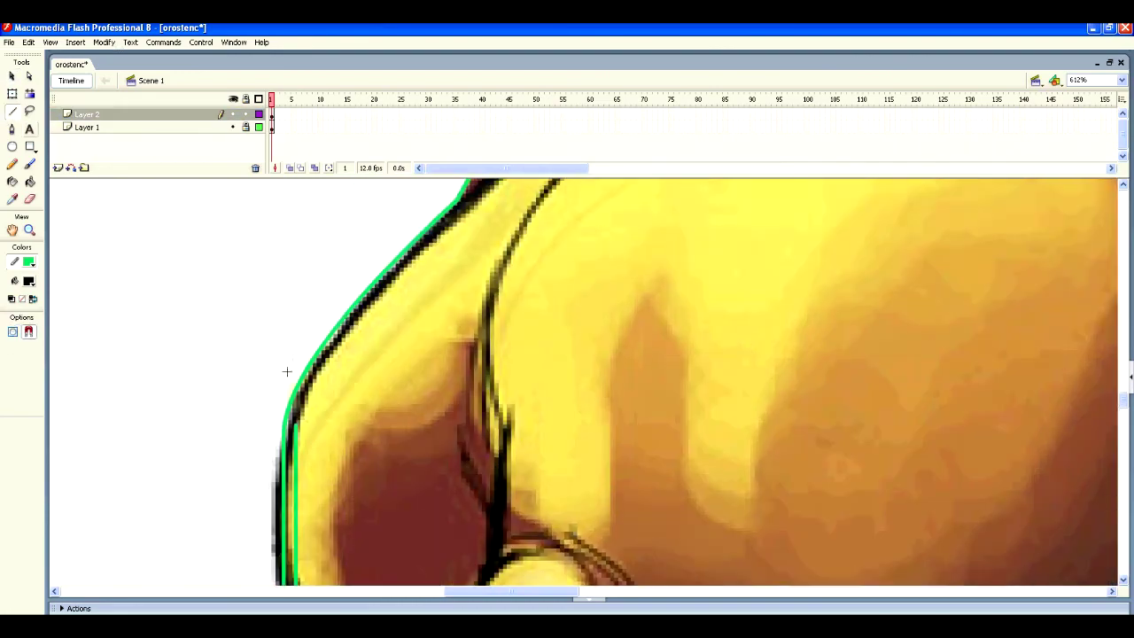
left_click_drag(509, 350, 310, 585)
key("v")
scroll(396, 482, "down", 8)
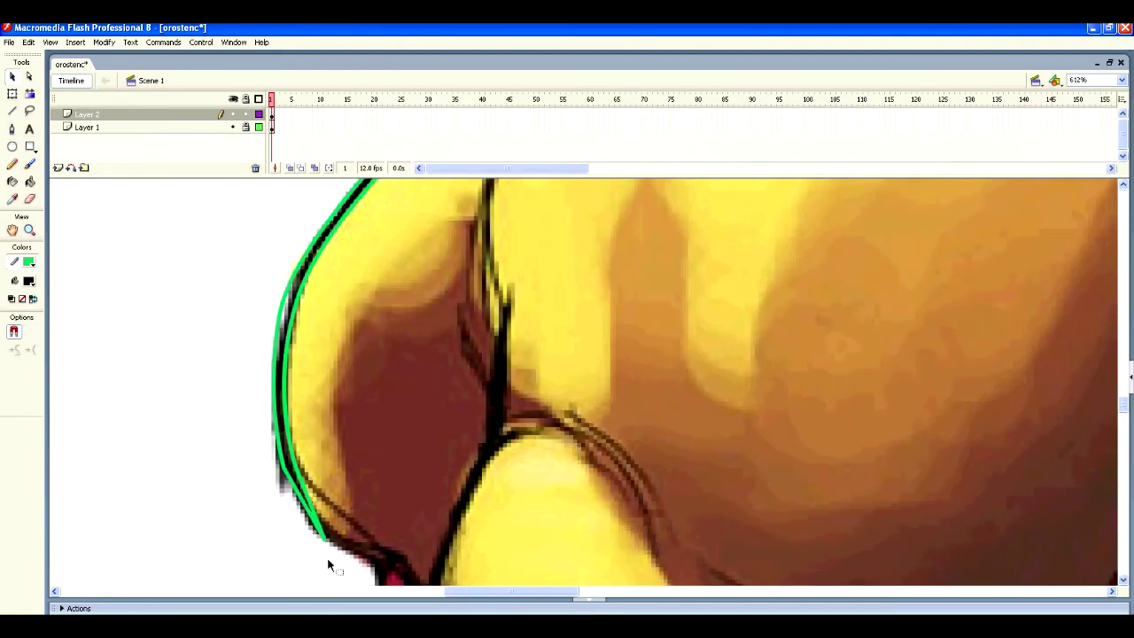
left_click_drag(316, 528, 304, 503)
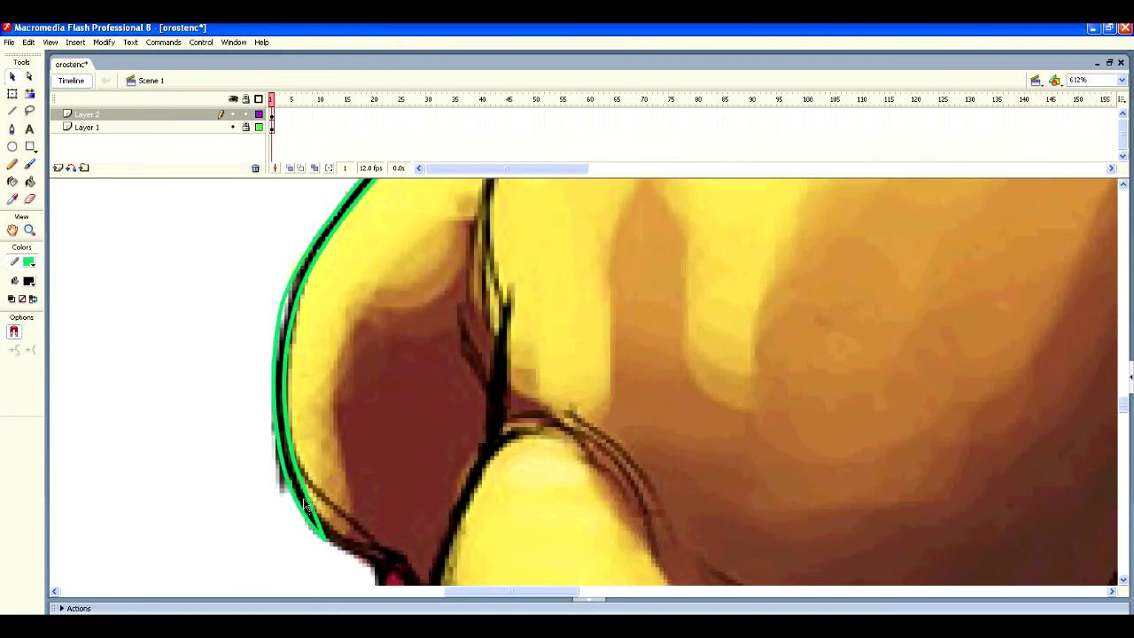
scroll(301, 479, "down", 10)
key("k")
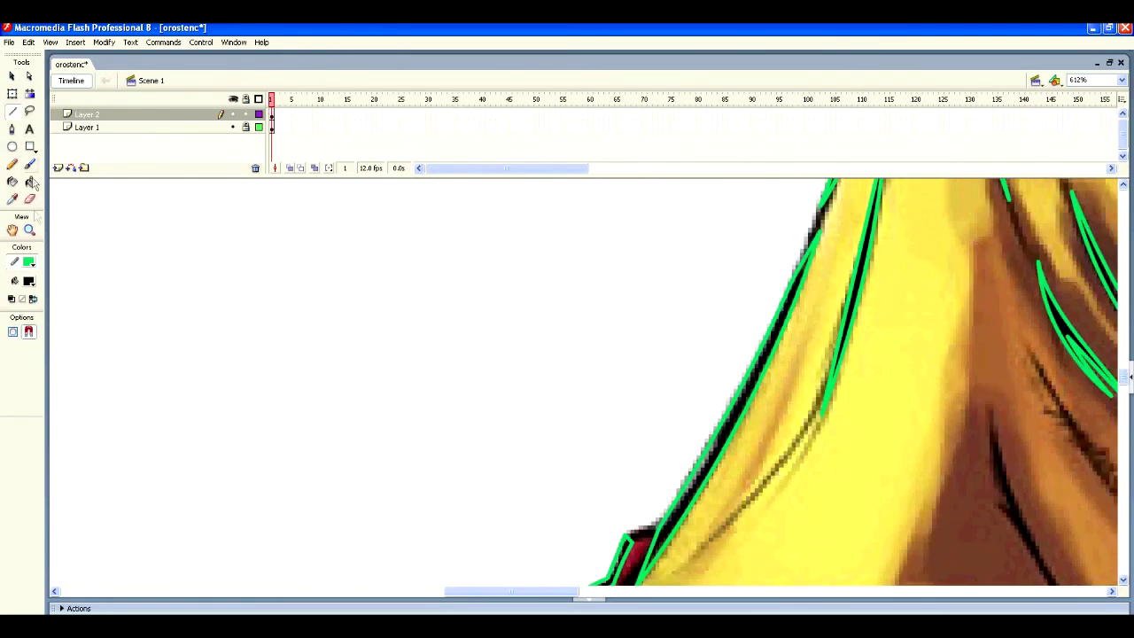
Trace the upper edge of the shadow around the eye nearer the ear, from the outer spikes to the nose bridge, with curved lines.
key("ctrl+minus")
key("ctrl+equal")
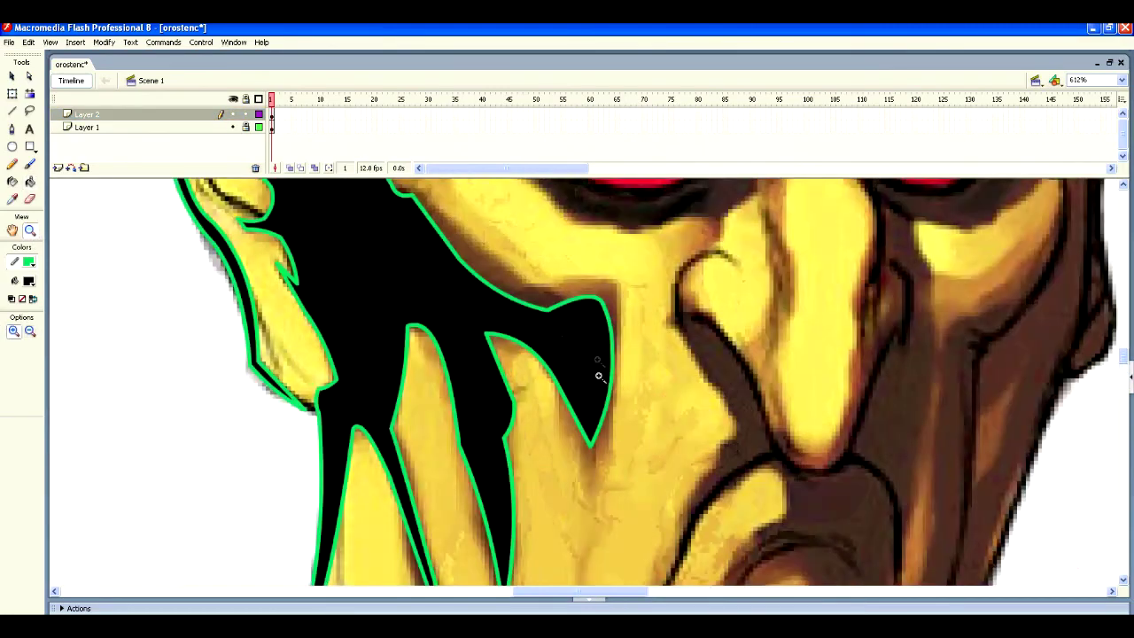
key("n")
scroll(200, 302, "down", 4)
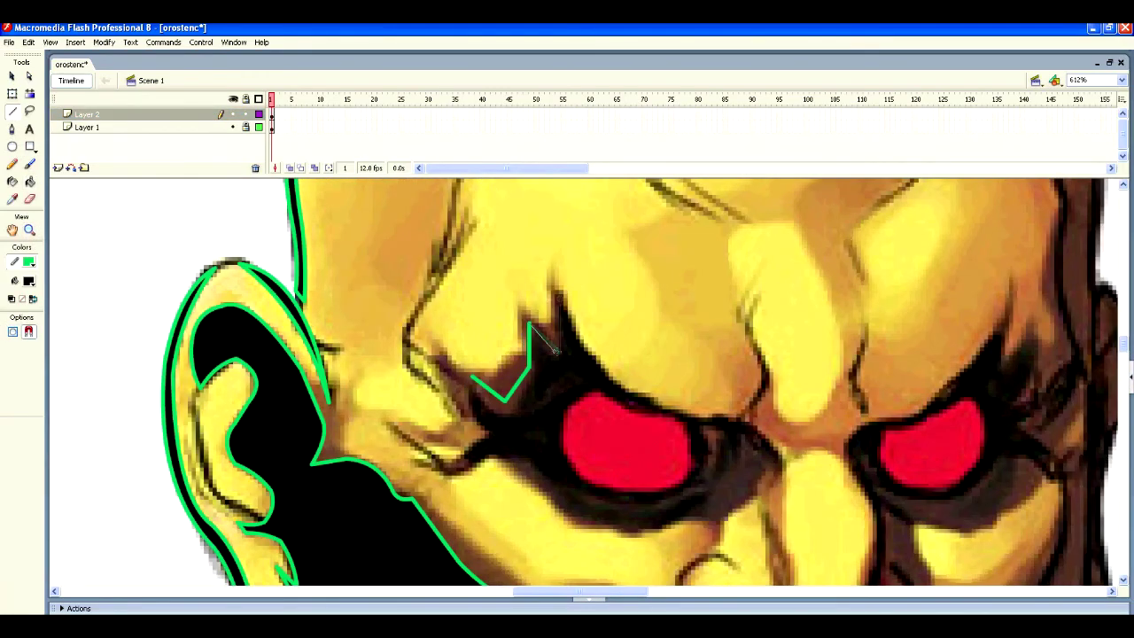
left_click_drag(670, 410, 670, 410)
left_click_drag(670, 410, 744, 411)
key("v")
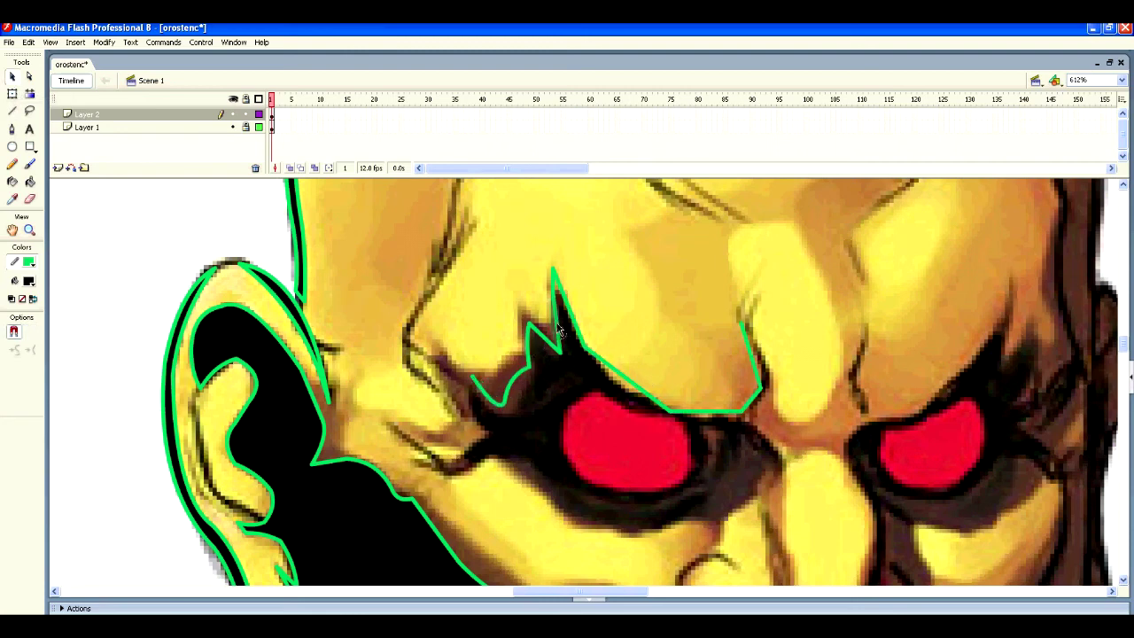
left_click_drag(620, 383, 622, 387)
left_click_drag(709, 411, 709, 414)
mouse_move(761, 375)
left_mouse_down()
mouse_move(761, 396)
mouse_move(763, 370)
left_mouse_up()
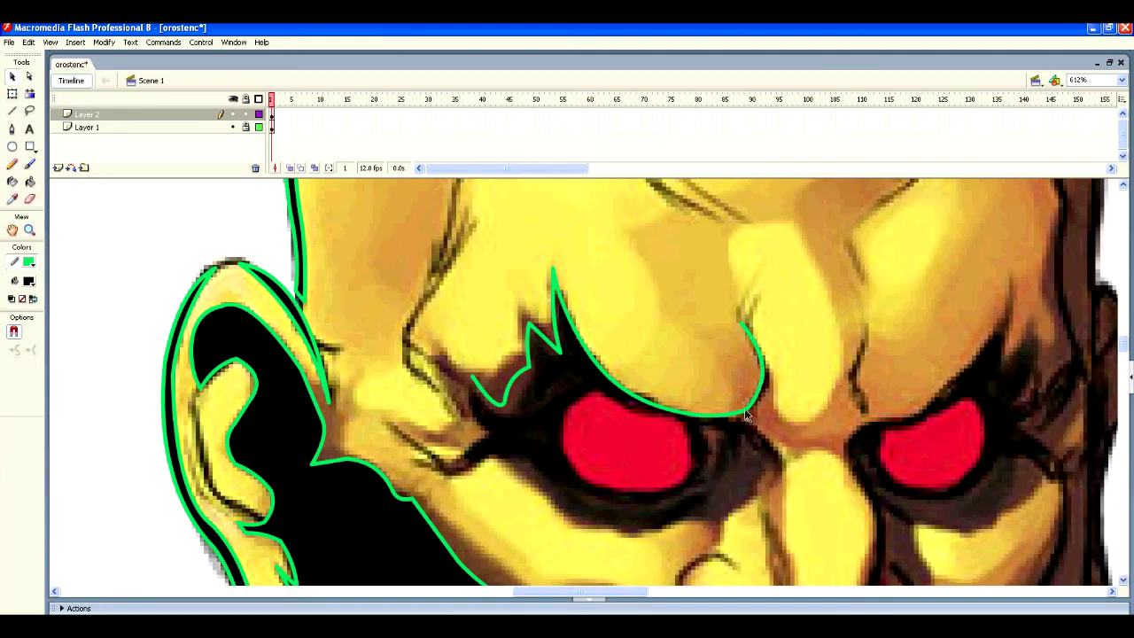
Add the second edge of the narrow brow crease beside the nose bridge and bend it to shape.
key("n")
mouse_move(750, 321)
left_mouse_down()
mouse_move(834, 342)
mouse_move(786, 314)
left_mouse_up()
key("v")
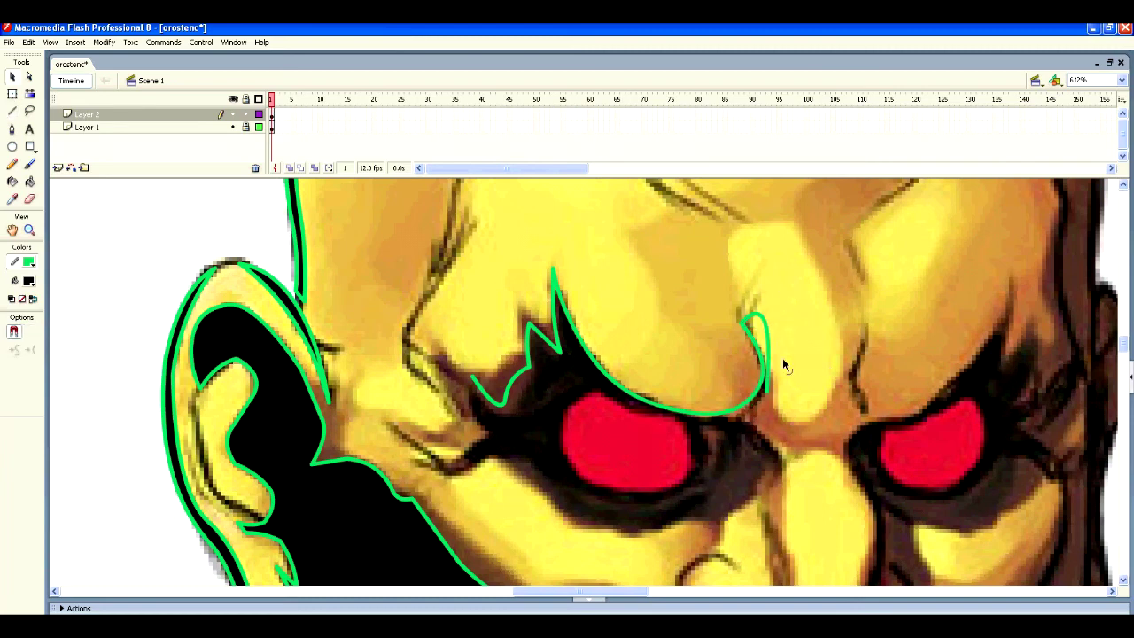
Trace the lower edge of the eye shadow from the nose bridge to the outer corner, closing and curving the outline.
key("n")
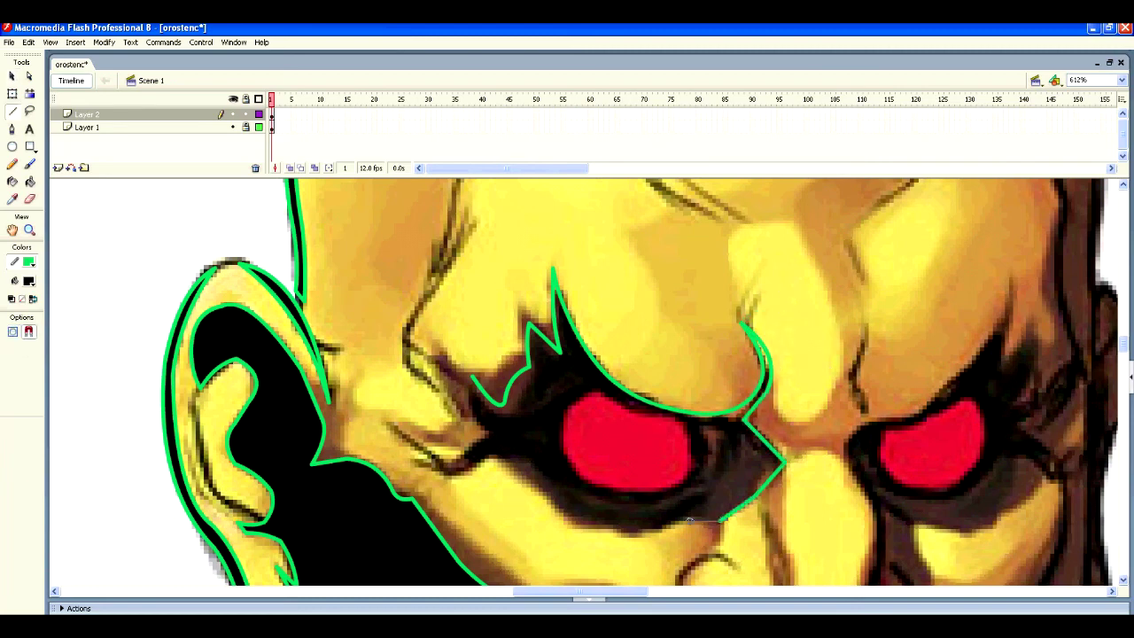
left_click_drag(500, 455, 461, 471)
left_click_drag(461, 471, 420, 448)
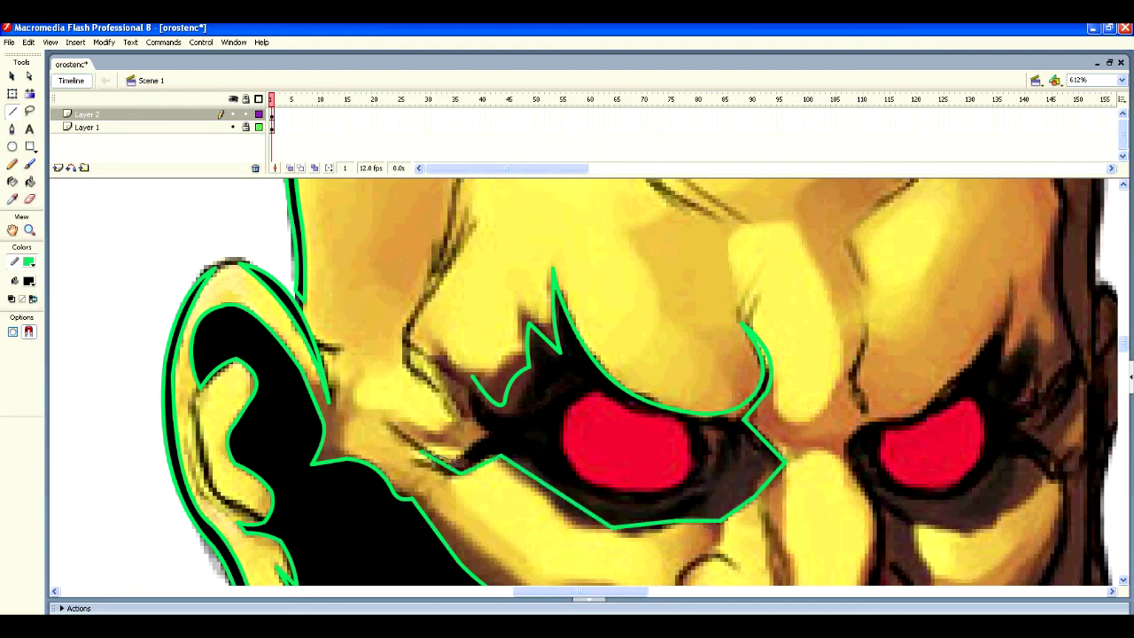
left_click_drag(472, 376, 472, 376)
key("v")
left_click_drag(646, 526, 589, 530)
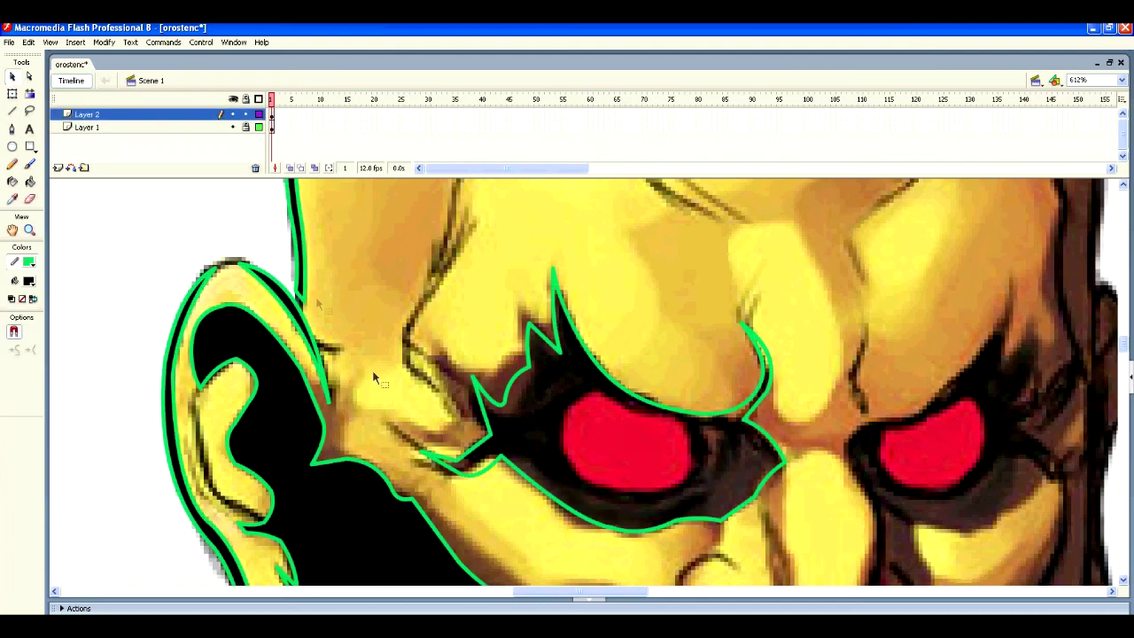
Outline the red eye with curved lines and fill the surrounding shadow with black.
left_click(13, 112)
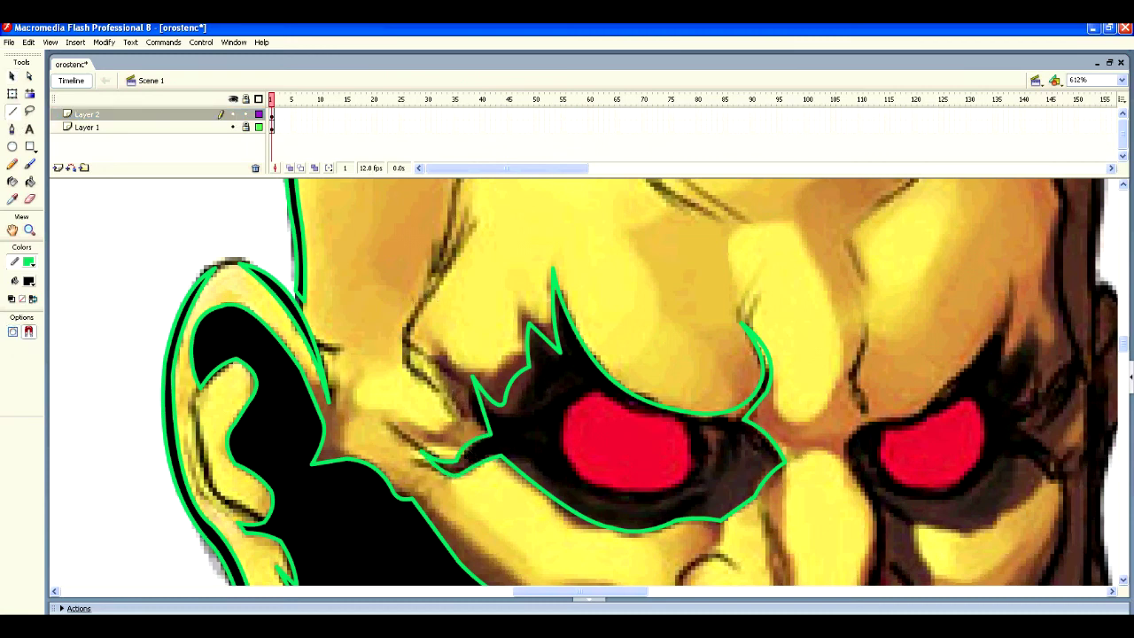
left_click_drag(645, 490, 599, 390)
key("v")
left_click_drag(569, 439, 562, 434)
left_click_drag(616, 486, 620, 491)
key("k")
left_click(567, 465)
Check the filled eye shadow with Layer 1 hidden and make the layer visible again.
left_click(233, 127)
key("z")
left_click(536, 430, "alt")
left_click(537, 430, "alt")
left_click(639, 356)
left_click(639, 356)
left_click(233, 127)
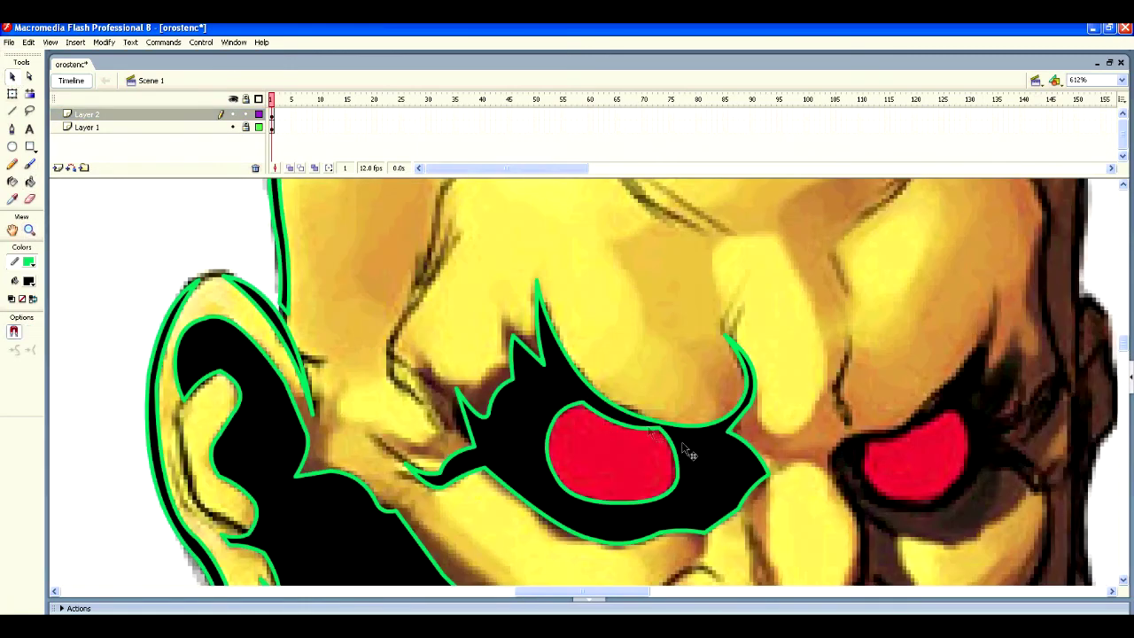
Draw the curved upper-eyelid lines between the red eye and the brow edge.
key("n")
key("v")
left_click(559, 388)
left_click(233, 127)
left_click(233, 127)
key("n")
left_click_drag(663, 431, 714, 417)
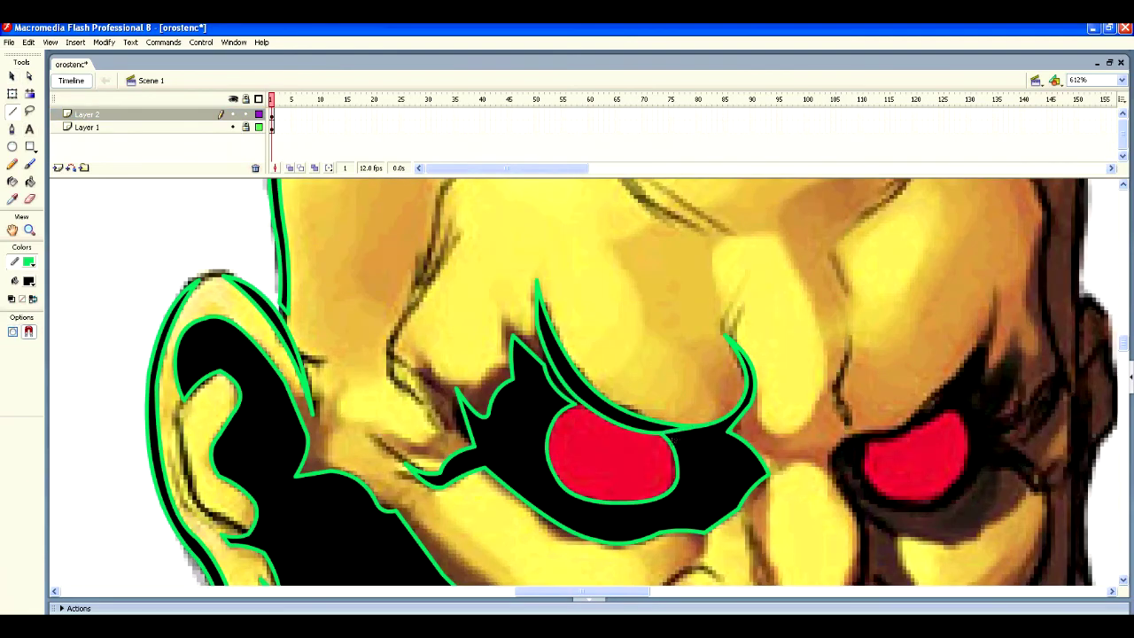
key("v")
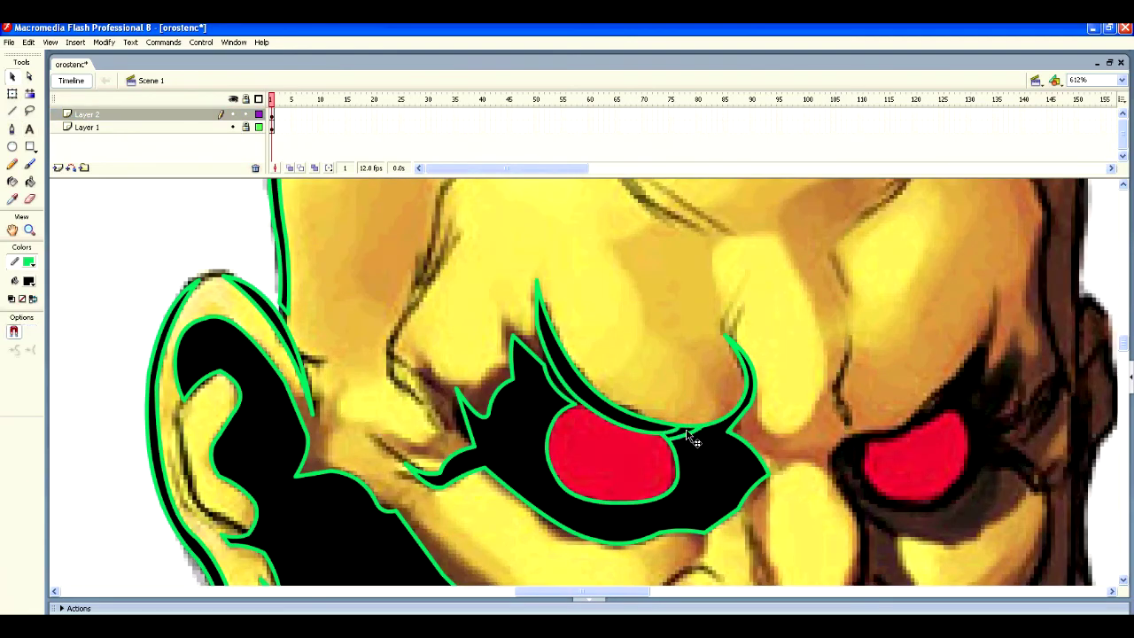
Delete the black fill around the red eye to uncover the reference artwork.
scroll(669, 442, "down", 2)
left_click(301, 140)
scroll(609, 228, "down", 2)
left_click(301, 140)
left_click(673, 375)
key("Delete")
Trace a curved lower-eyelid band beneath the red eye and refill the surrounding shadow with black.
key("n")
left_click(12, 76)
left_click_drag(715, 381, 585, 415)
key("n")
key("v")
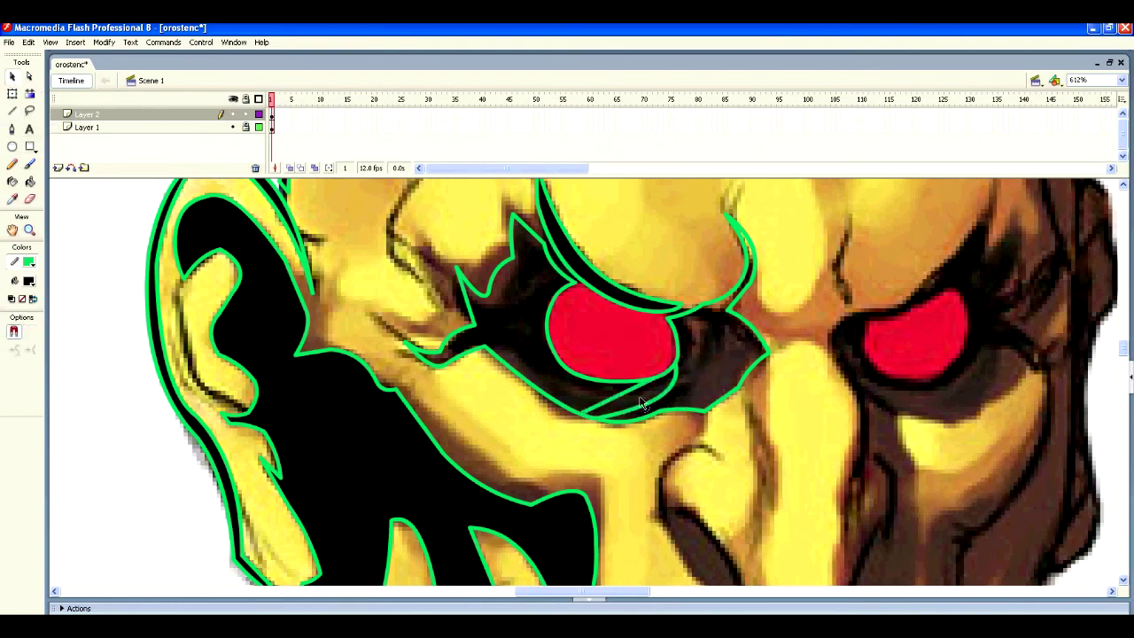
left_click_drag(648, 394, 658, 388)
left_click(532, 372)
left_click(708, 354)
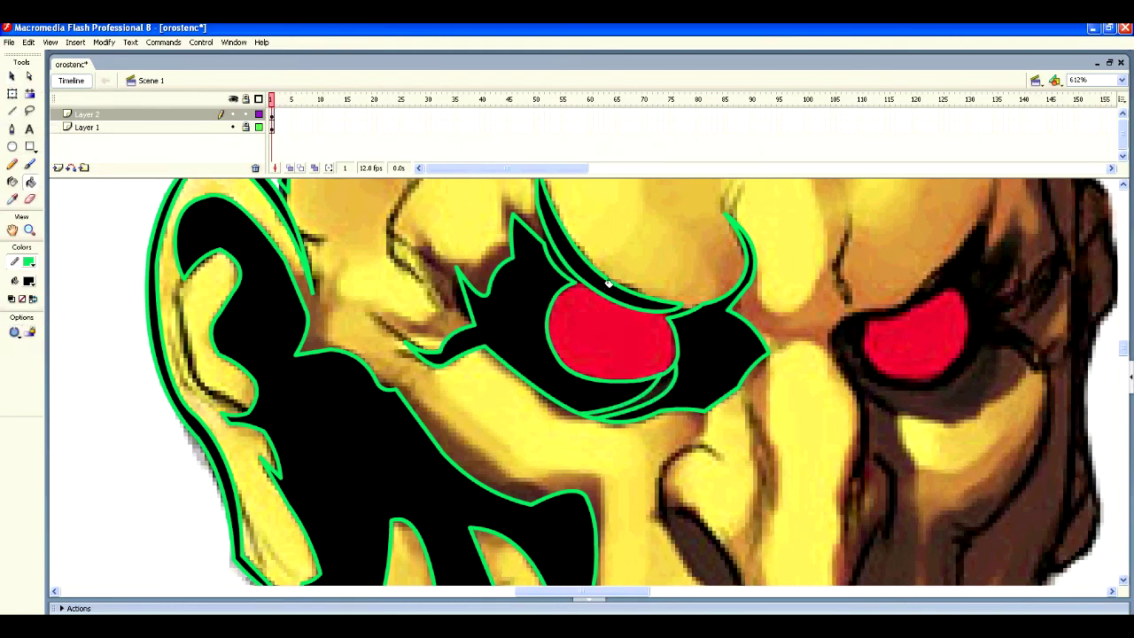
Check the whole tracing zoomed out with Layer 1 hidden, and show the layer again.
left_click(233, 126)
double_click(29, 229)
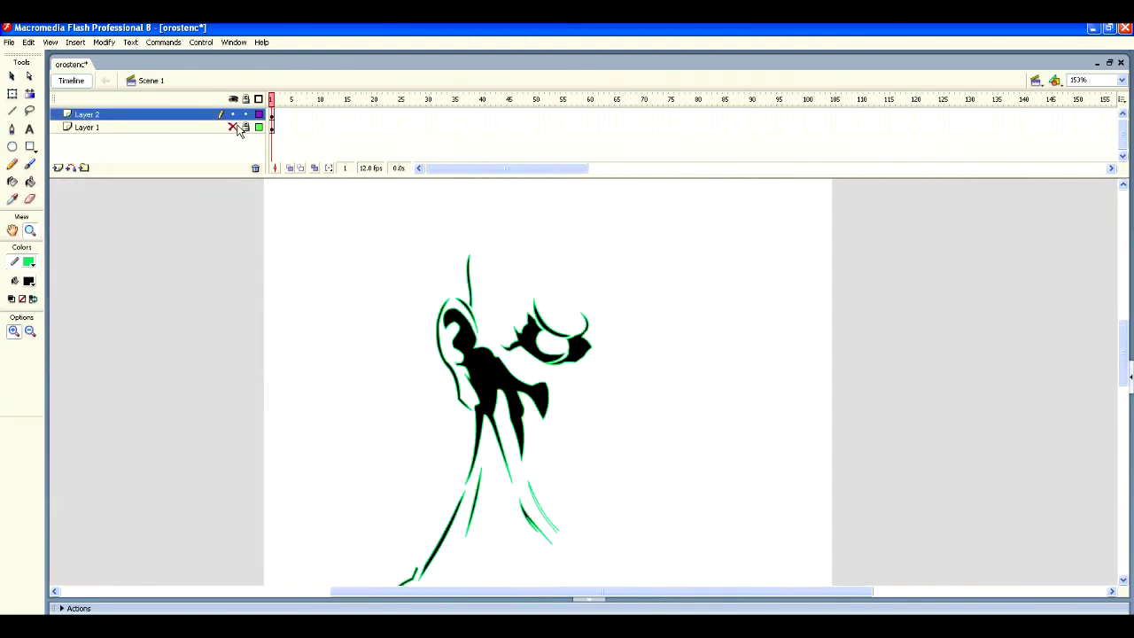
left_click(233, 127)
Stretch the thin crease lines on the neck below the jaw, and undo back through those lines.
left_click(531, 313)
left_click(536, 326, "alt")
key("v")
left_click_drag(581, 396, 654, 472)
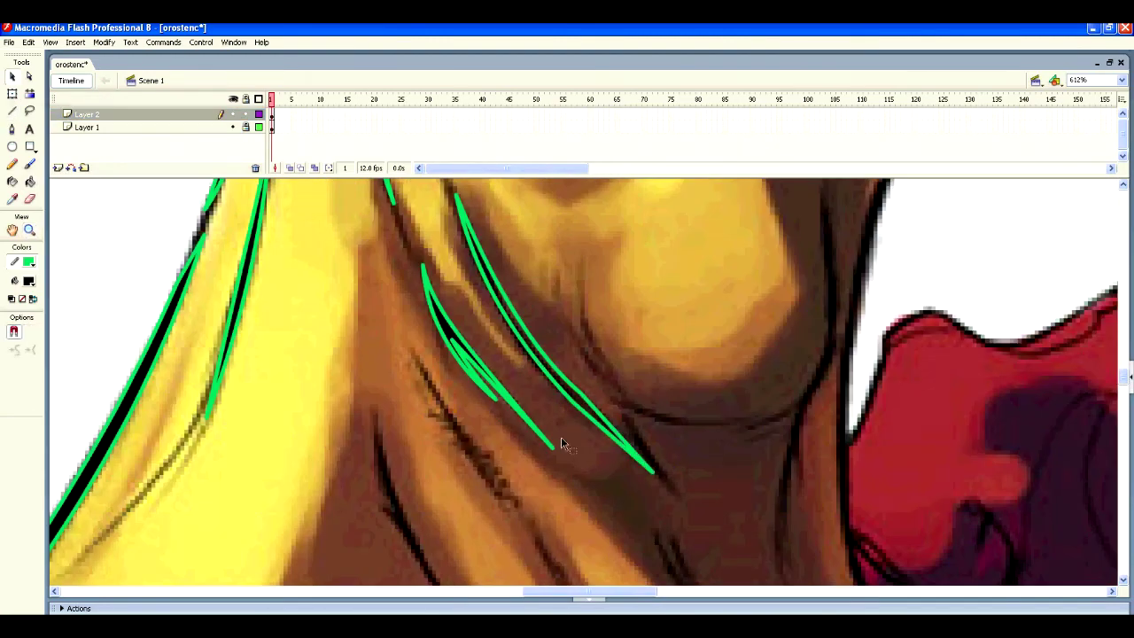
key("ctrl+z")
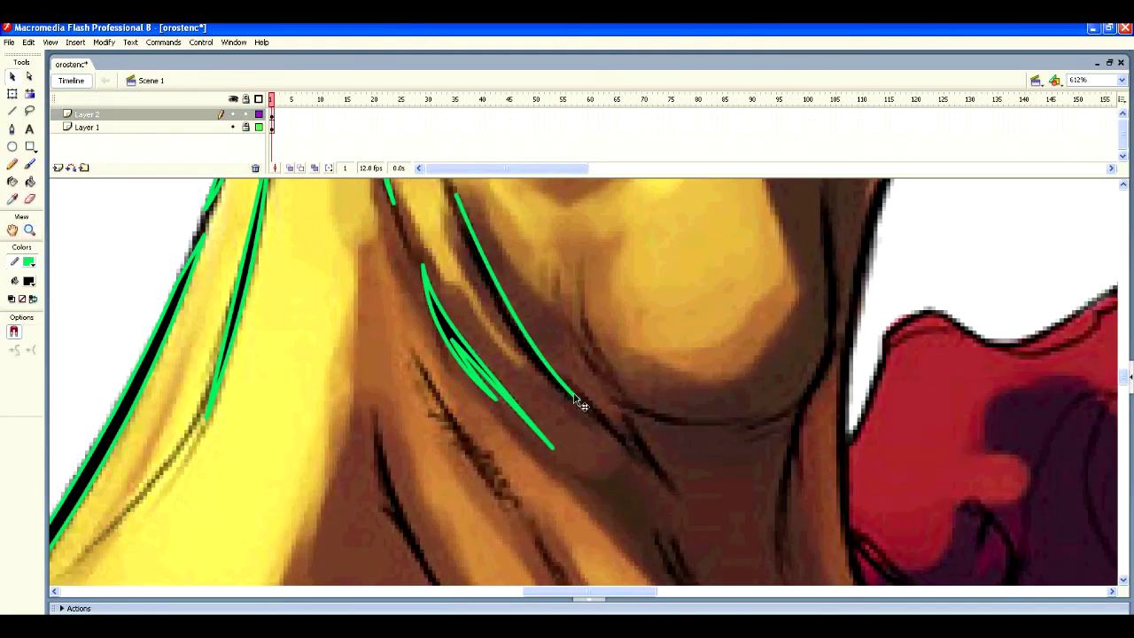
key("ctrl+z")
Redraw the neck crease below the jaw as a curved outline with a jagged lower end and fill it with black.
key("n")
left_click_drag(620, 502, 678, 549)
left_click_drag(522, 401, 638, 521)
key("v")
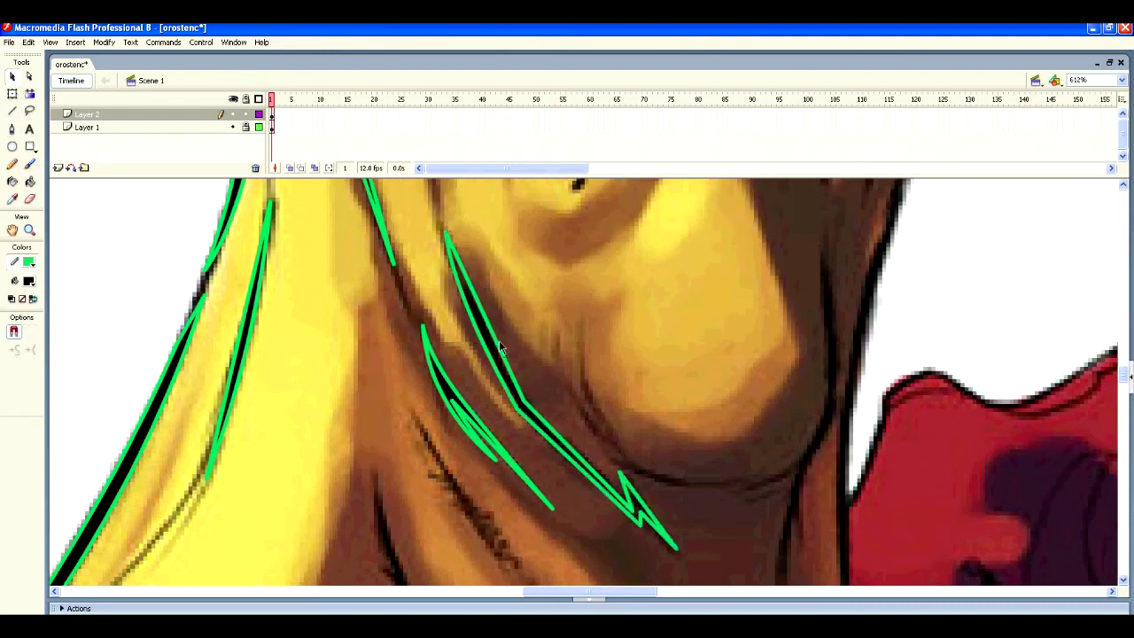
key("k")
scroll(439, 331, "down", 3)
scroll(439, 330, "up", 2)
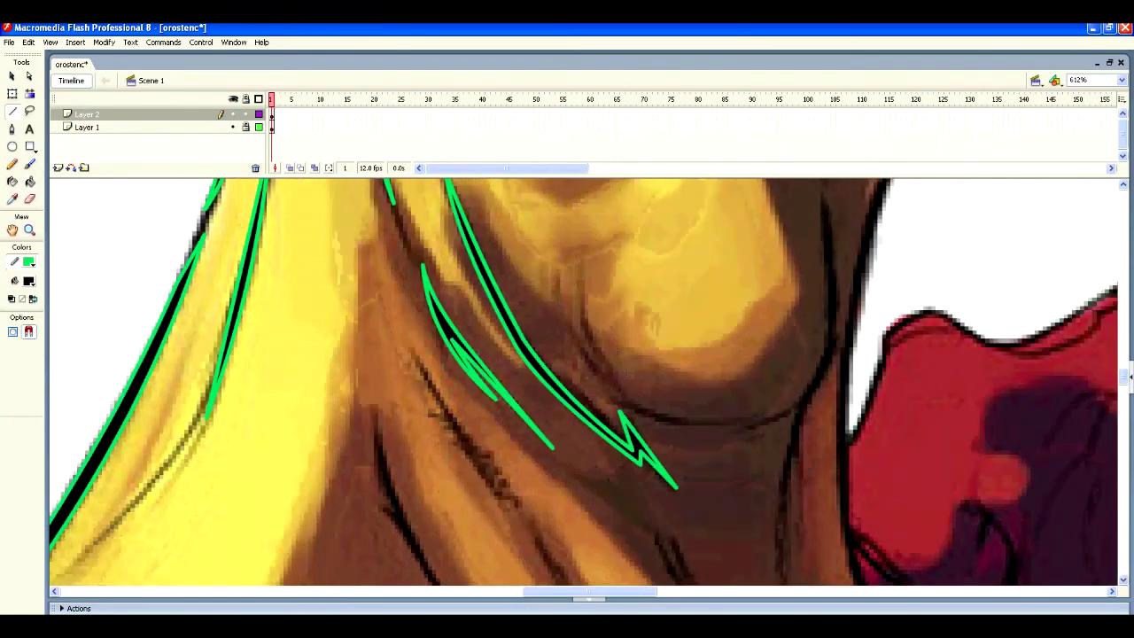
Trace the rounded chin highlight's edge from its underside up to the lower lip with curved and straight lines.
key("n")
left_click_drag(744, 382, 801, 292)
scroll(585, 381, "up", 1)
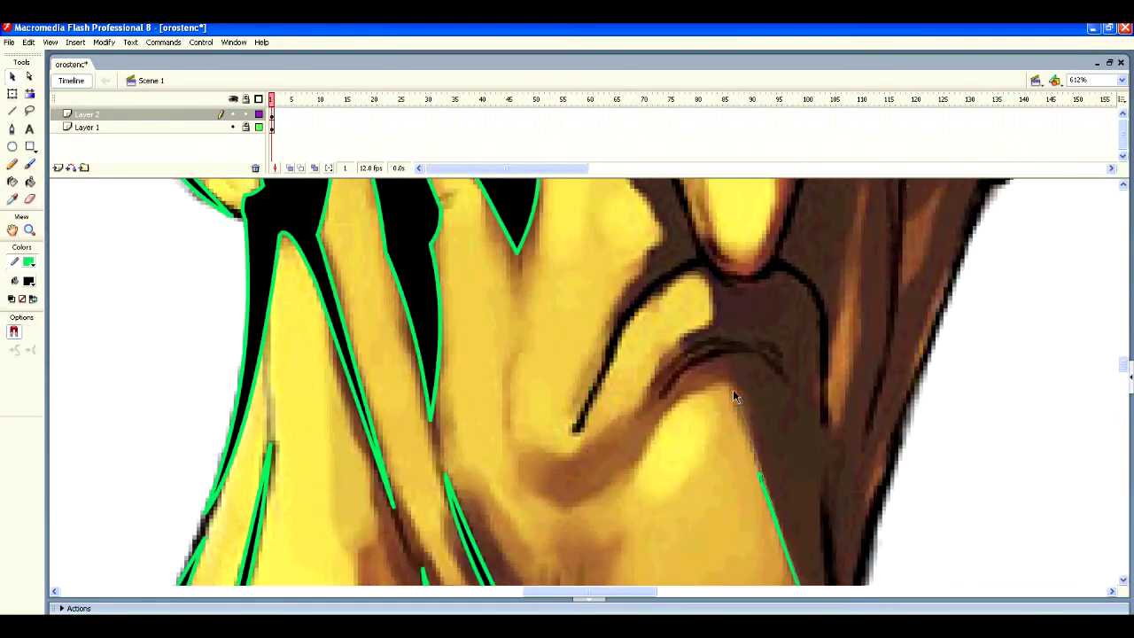
key("v")
left_click_drag(728, 418, 769, 434)
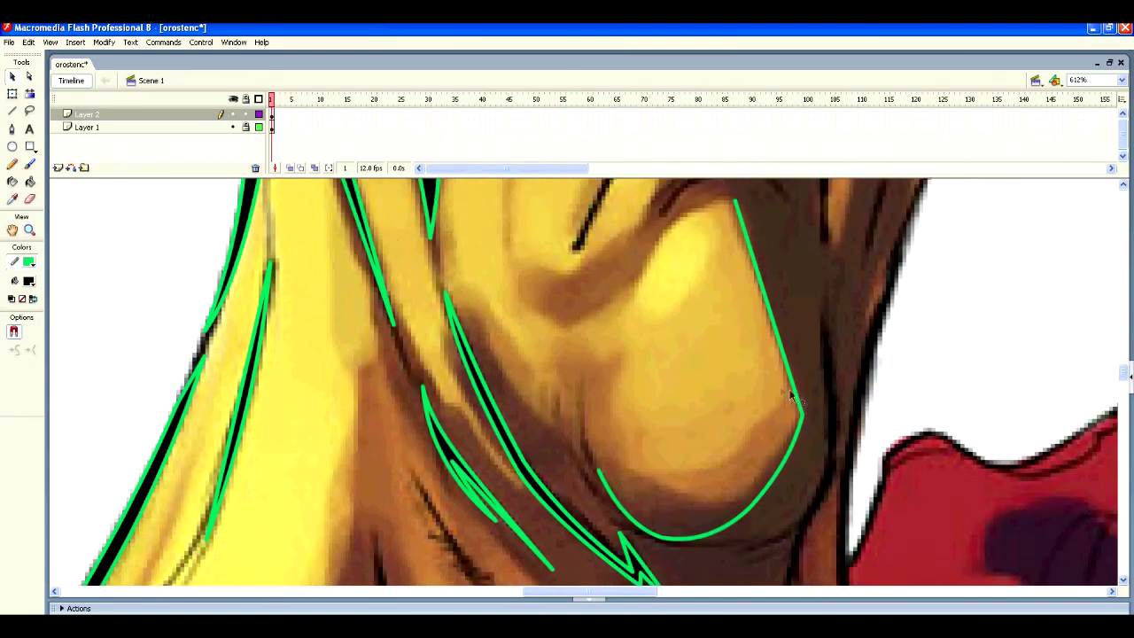
Connect the inner end of the chin outline to the jagged neck crease with a curved line.
scroll(632, 277, "down", 2)
key("n")
left_click_drag(621, 351, 609, 326)
key("v")
Extend the chin outline with a curved line along the lower lip's underside.
key("n")
left_click_drag(569, 418, 943, 545)
scroll(721, 405, "down", 4)
mouse_move(847, 528)
left_mouse_down()
mouse_move(792, 499)
mouse_move(716, 421)
left_mouse_up()
scroll(837, 522, "up", 6)
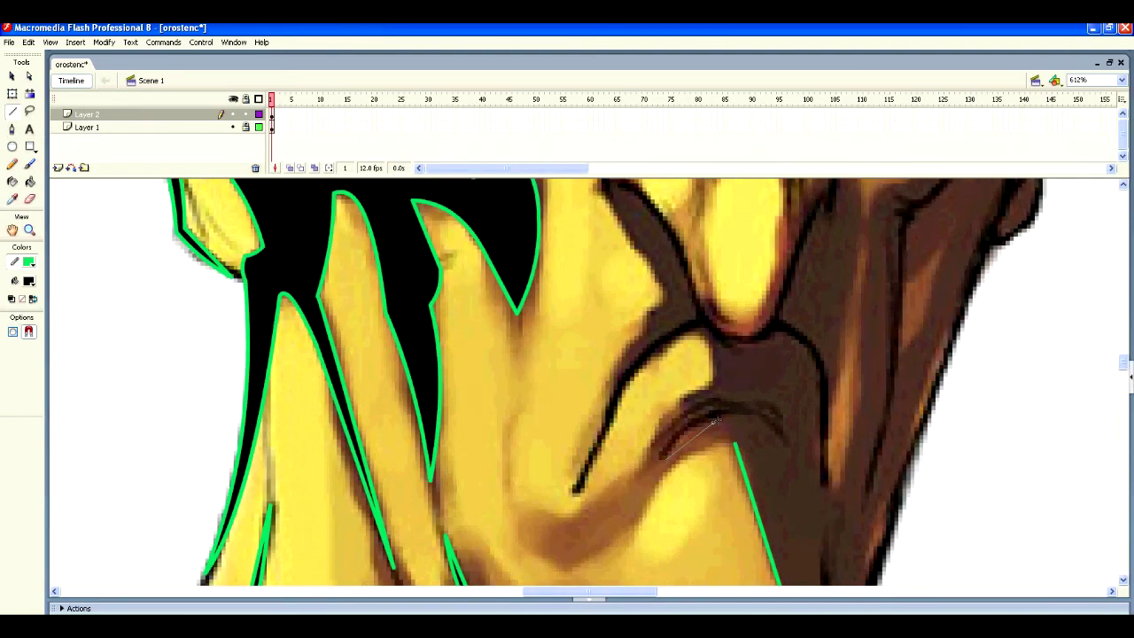
left_click_drag(664, 458, 666, 456)
Shape a small curved crescent crease below the corner of the mouth.
scroll(200, 234, "down", 2)
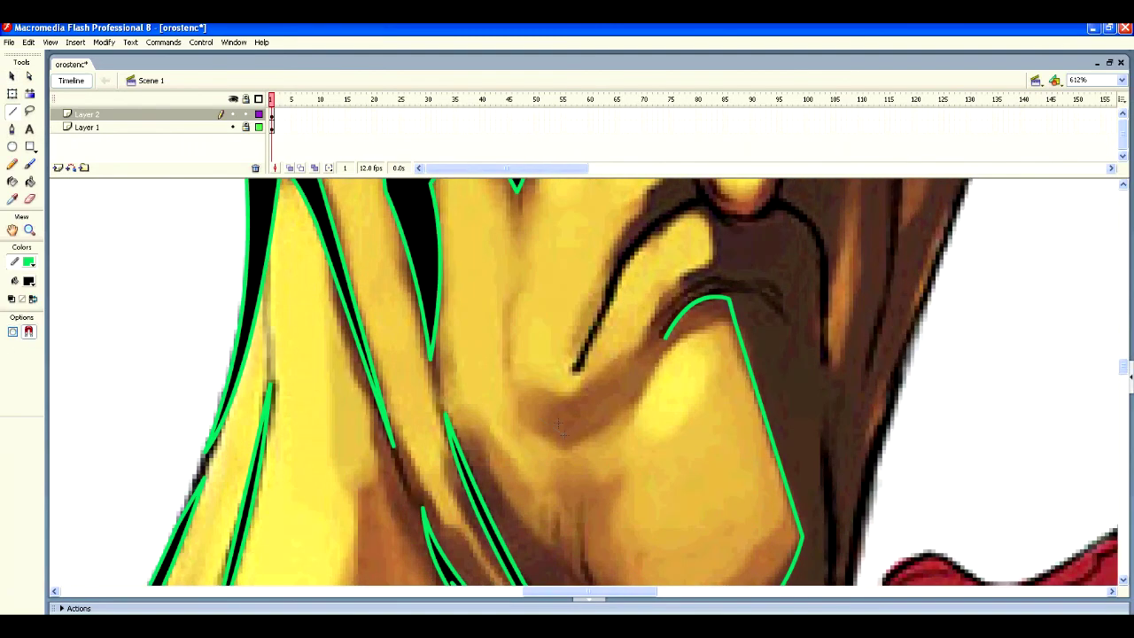
key("v")
mouse_move(569, 419)
left_mouse_down()
mouse_move(556, 443)
mouse_move(569, 435)
left_mouse_up()
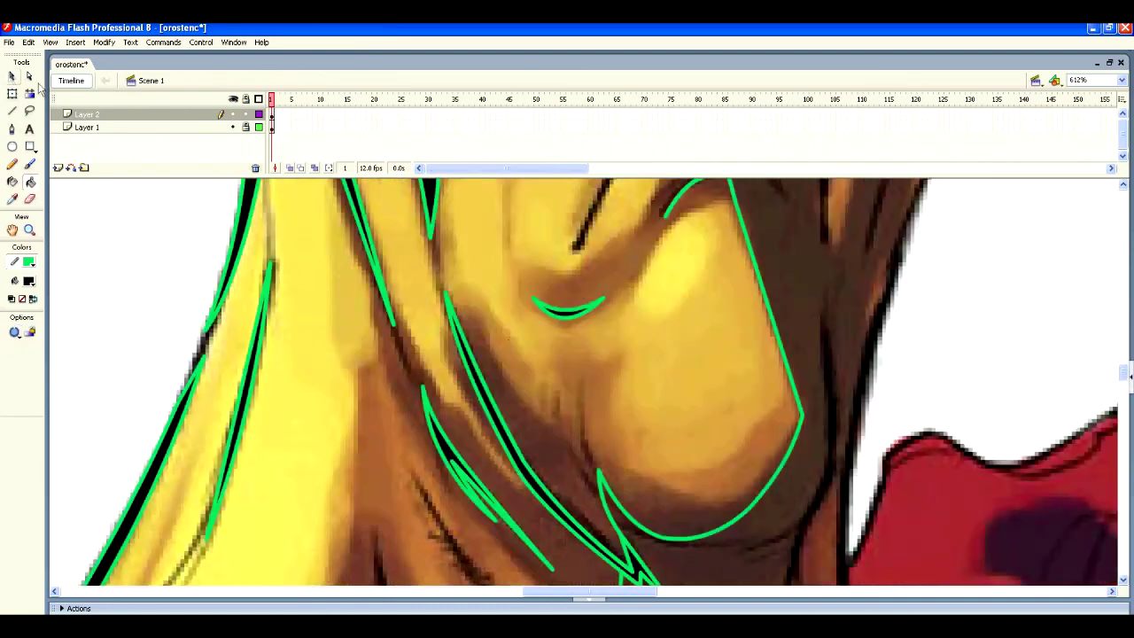
Trace the edges of the fold from the nose to the mouth corner and the highlight above the upper lip.
key("z")
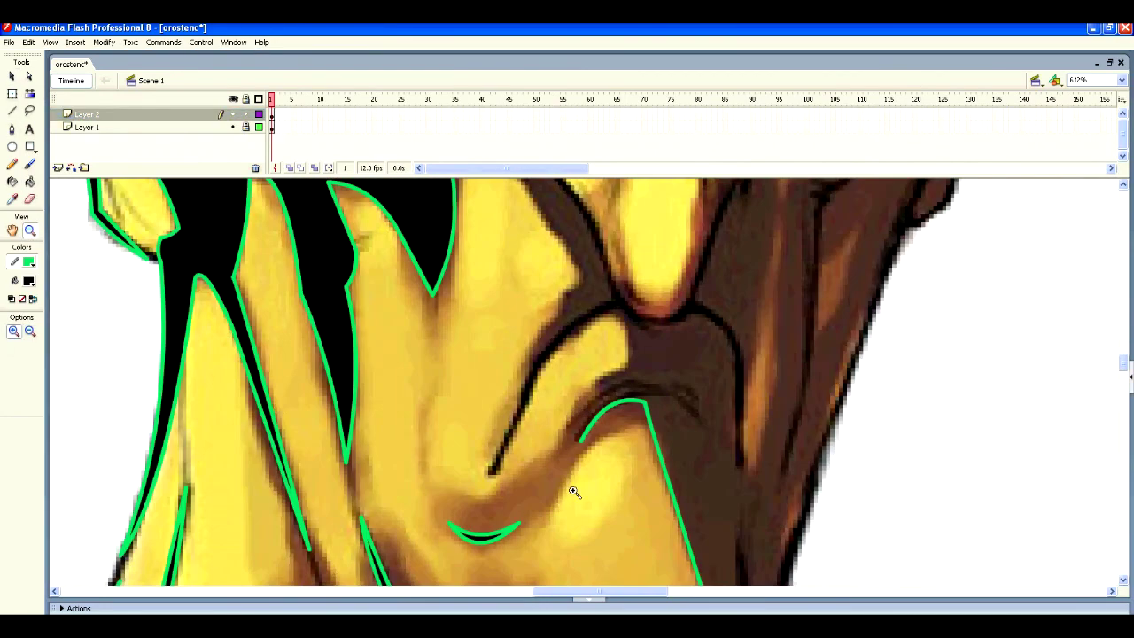
key("n")
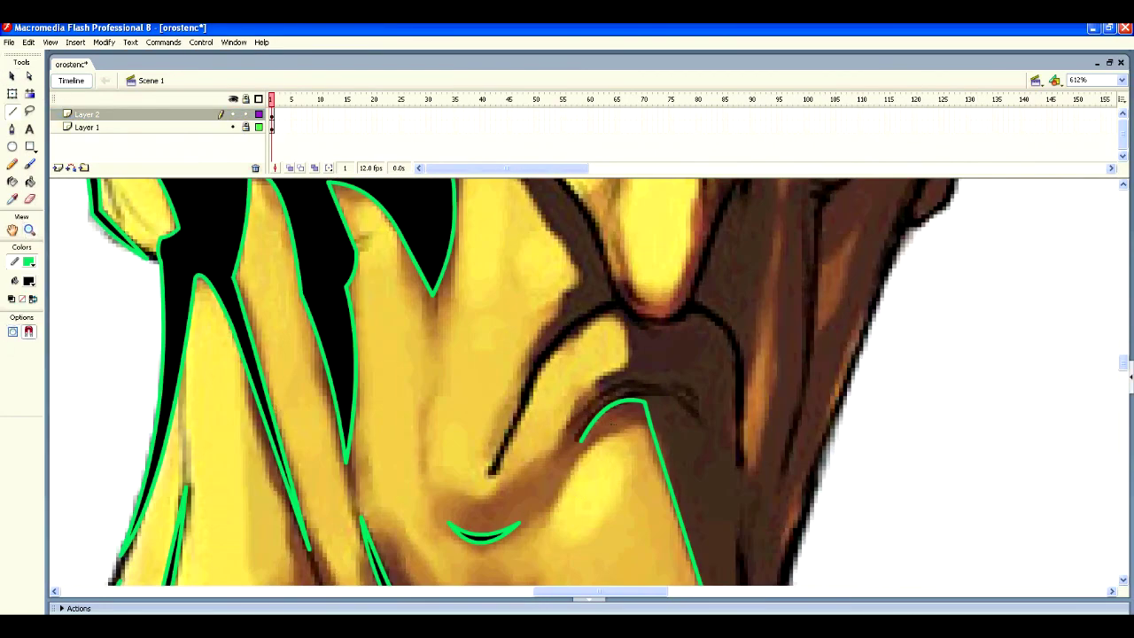
mouse_move(602, 408)
left_mouse_down()
mouse_move(606, 317)
mouse_move(493, 473)
mouse_move(563, 320)
left_mouse_up()
scroll(531, 354, "down", 2)
key("v")
left_click_drag(559, 182, 511, 358)
Delete the ill-fitting mouth fold lines and redraw both edges of the fold, bent to match the artwork.
left_click(534, 310)
key("Delete")
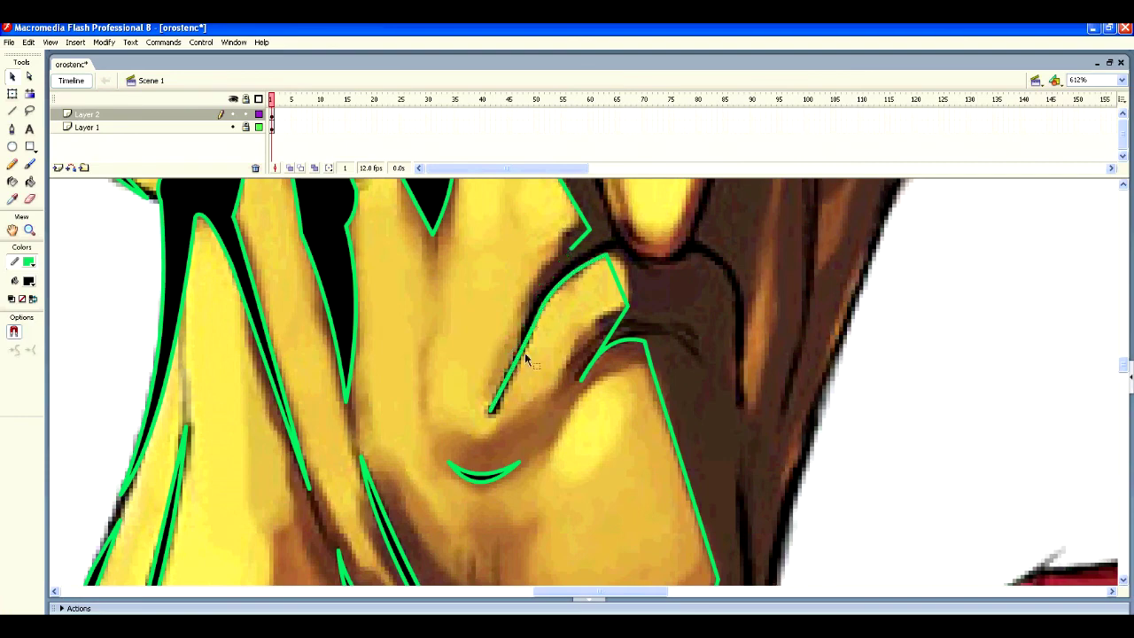
left_click(528, 317)
key("Delete")
key("n")
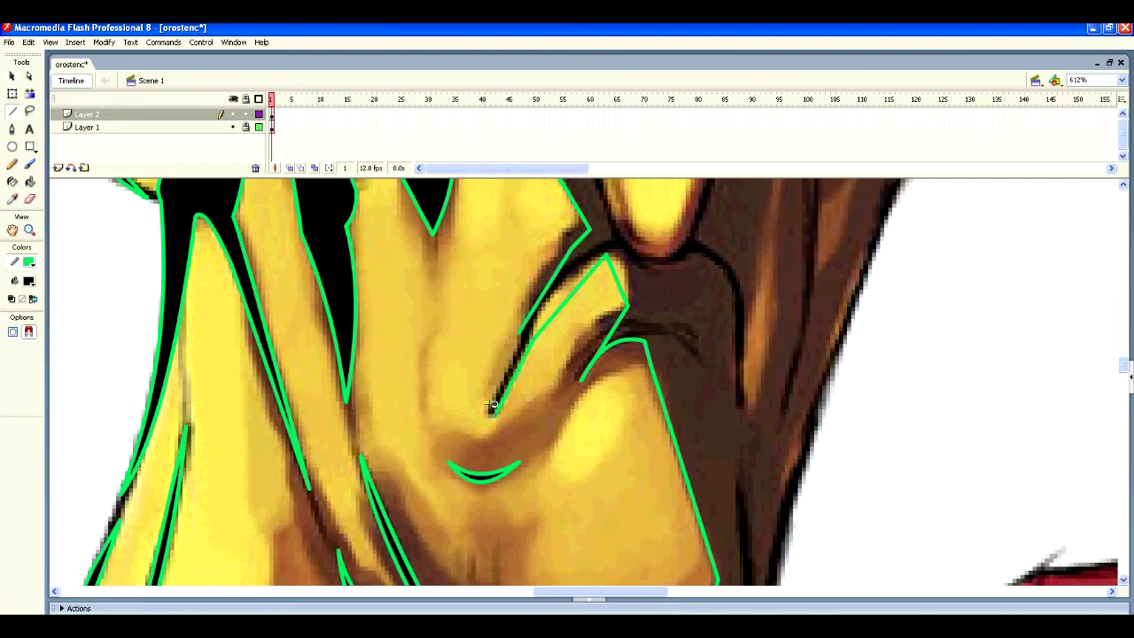
key("v")
left_click_drag(530, 323, 552, 312)
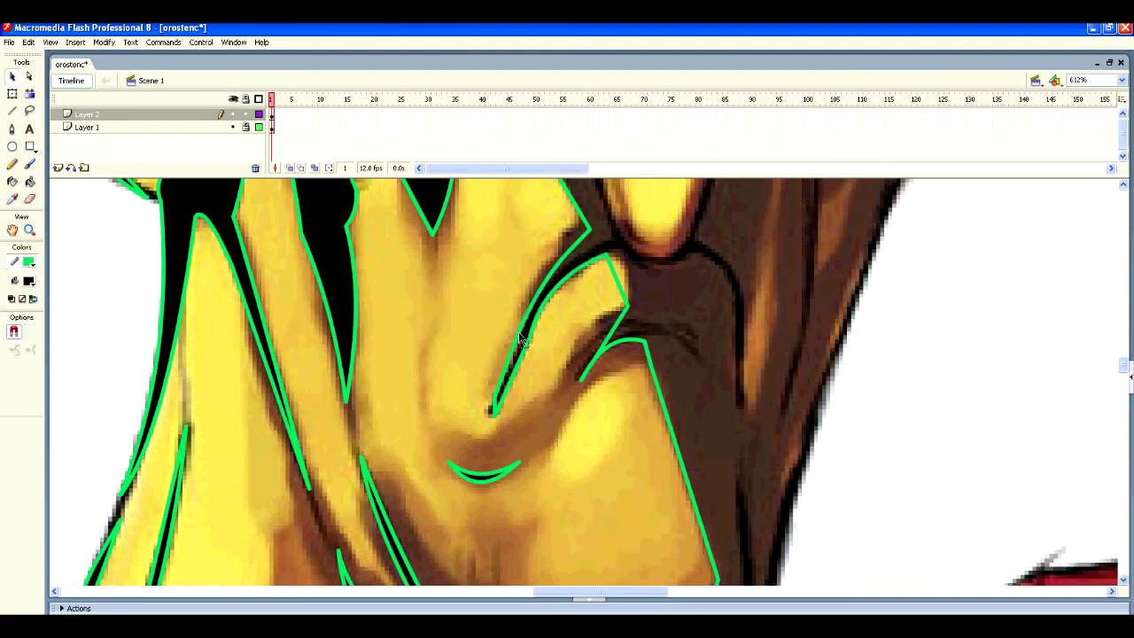
Trace the nose from the nostril around the tip and up the bridge, and bend the nostril lines to the artwork.
scroll(521, 341, "up", 5)
key("n")
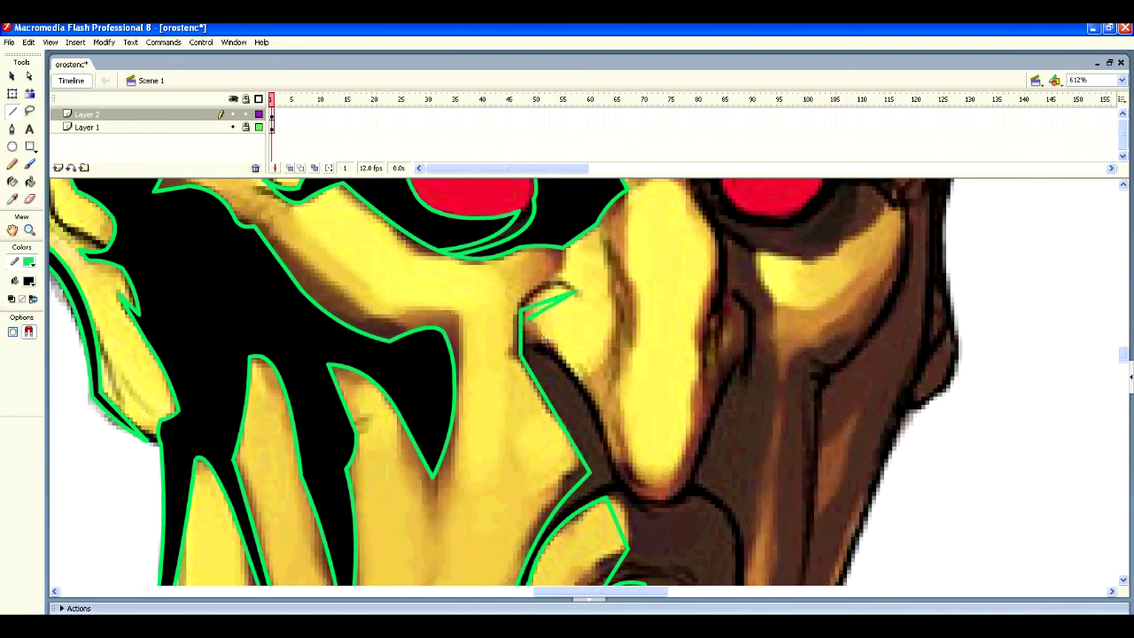
mouse_move(631, 483)
left_mouse_down()
mouse_move(699, 336)
mouse_move(713, 259)
left_mouse_up()
scroll(620, 337, "up", 2)
key("v")
left_click_drag(543, 413, 533, 414)
scroll(540, 417, "down", 2)
left_click_drag(556, 355, 574, 375)
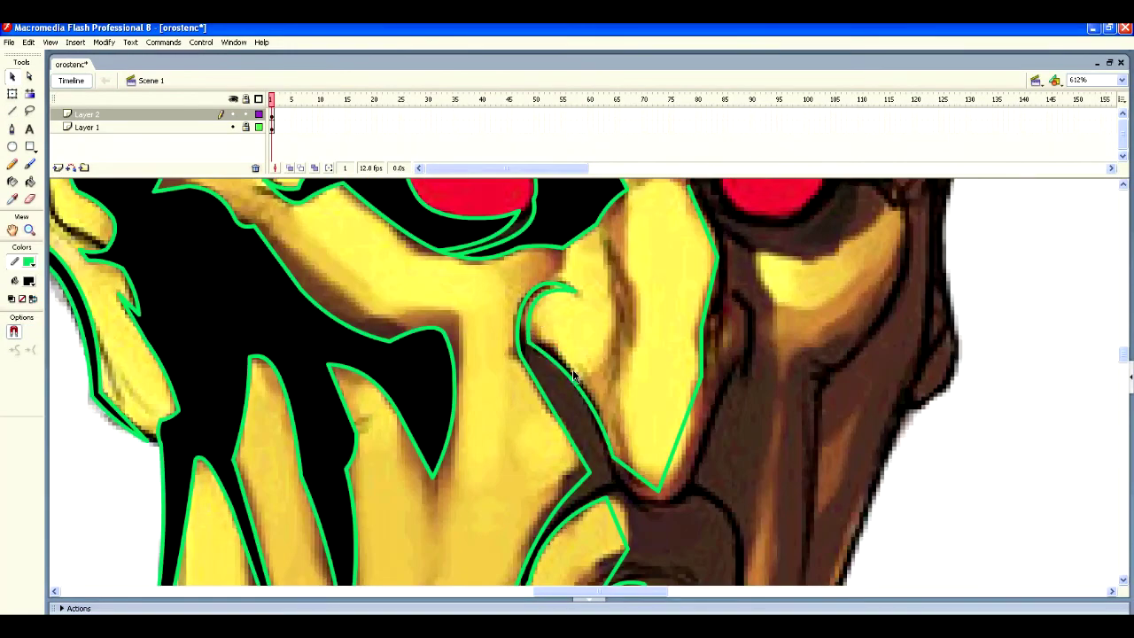
Bend the lines around the nose tip and the lower bridge into a rounded contour.
scroll(574, 376, "down", 1)
left_click_drag(633, 431, 638, 436)
scroll(638, 436, "down", 1)
left_click_drag(682, 354, 696, 336)
scroll(718, 292, "up", 3)
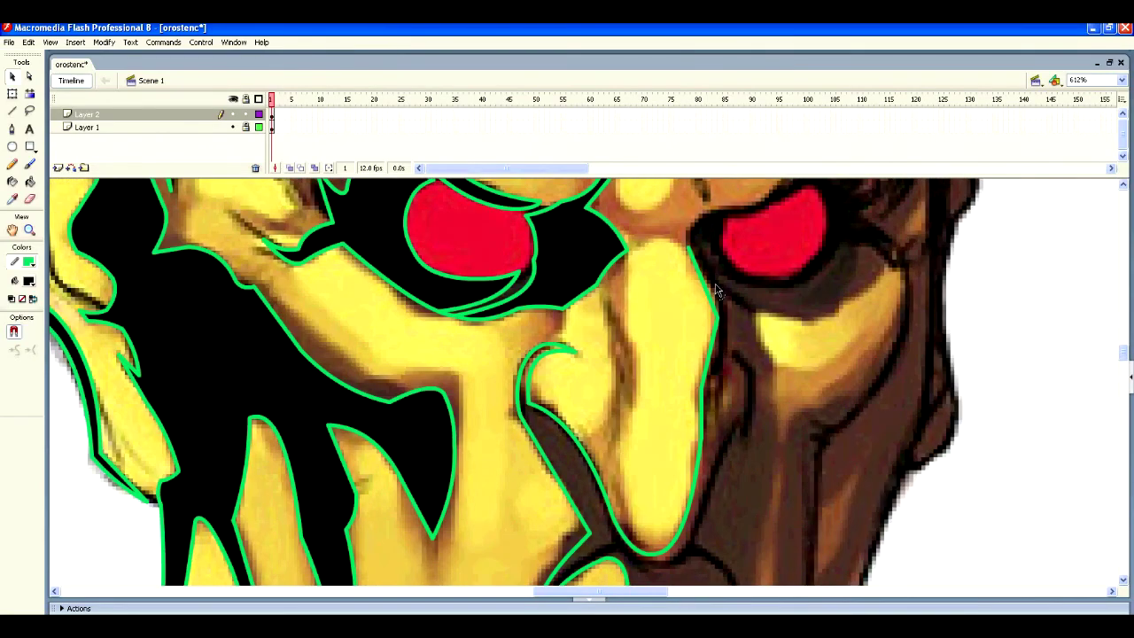
Draw a thin curved crease between the nostril and the nose bridge.
scroll(718, 292, "up", 2)
scroll(718, 292, "down", 2)
scroll(718, 292, "right", 3)
scroll(621, 354, "up", 2)
scroll(532, 372, "down", 2)
key("n")
mouse_move(457, 297)
left_mouse_down()
mouse_move(472, 408)
mouse_move(466, 332)
left_mouse_up()
key("v")
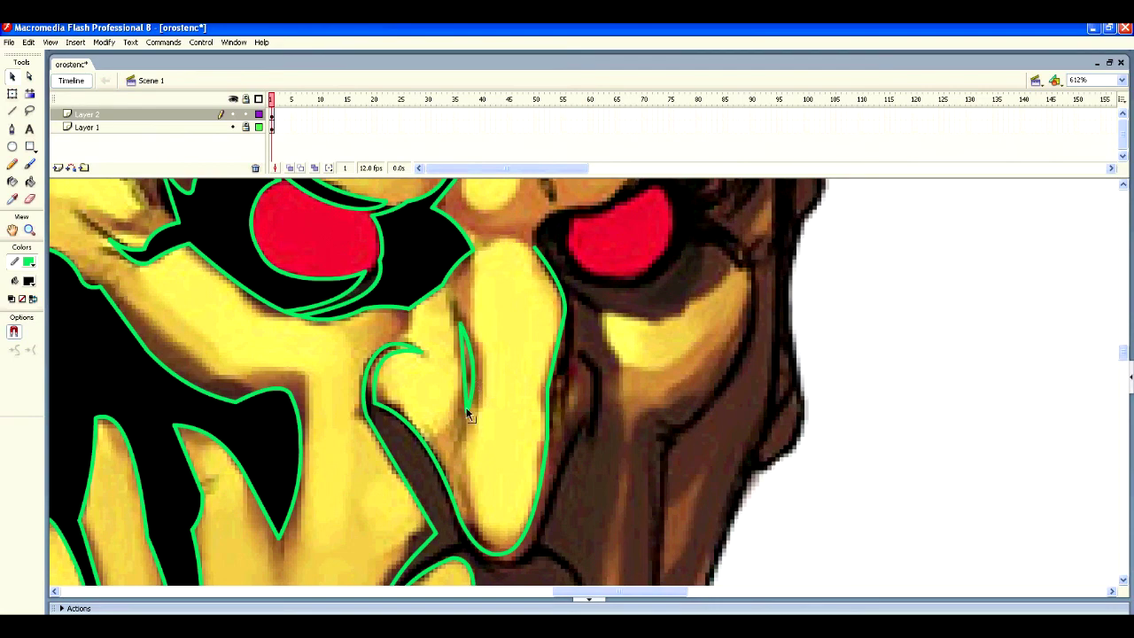
left_click_drag(473, 378, 480, 382)
Outline the inner corner of the shaded-side eye and draw the long shadow edge down the cheek beside the mouth.
scroll(496, 416, "up", 3)
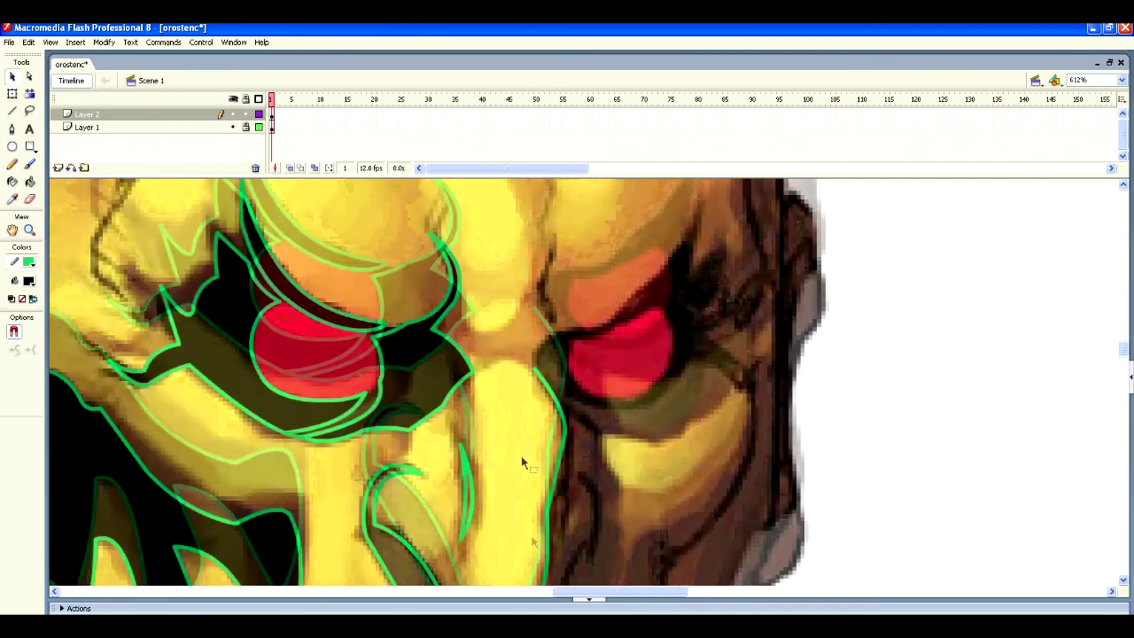
key("n")
scroll(591, 399, "down", 1)
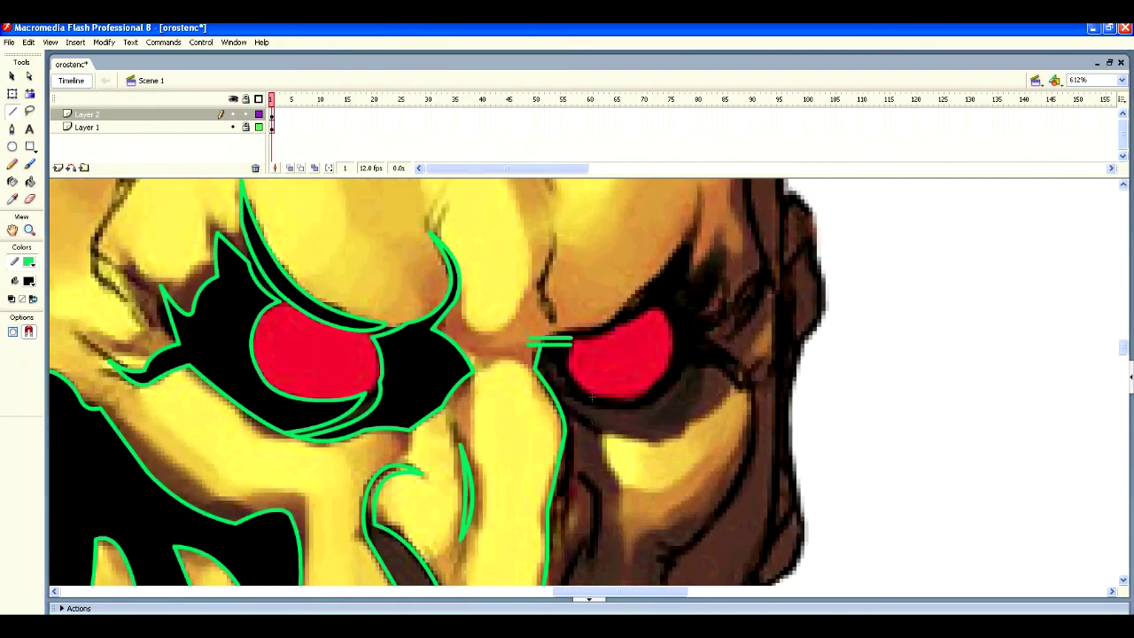
left_click_drag(570, 377, 615, 435)
key("v")
scroll(591, 421, "down", 1)
key("n")
scroll(611, 354, "down", 3)
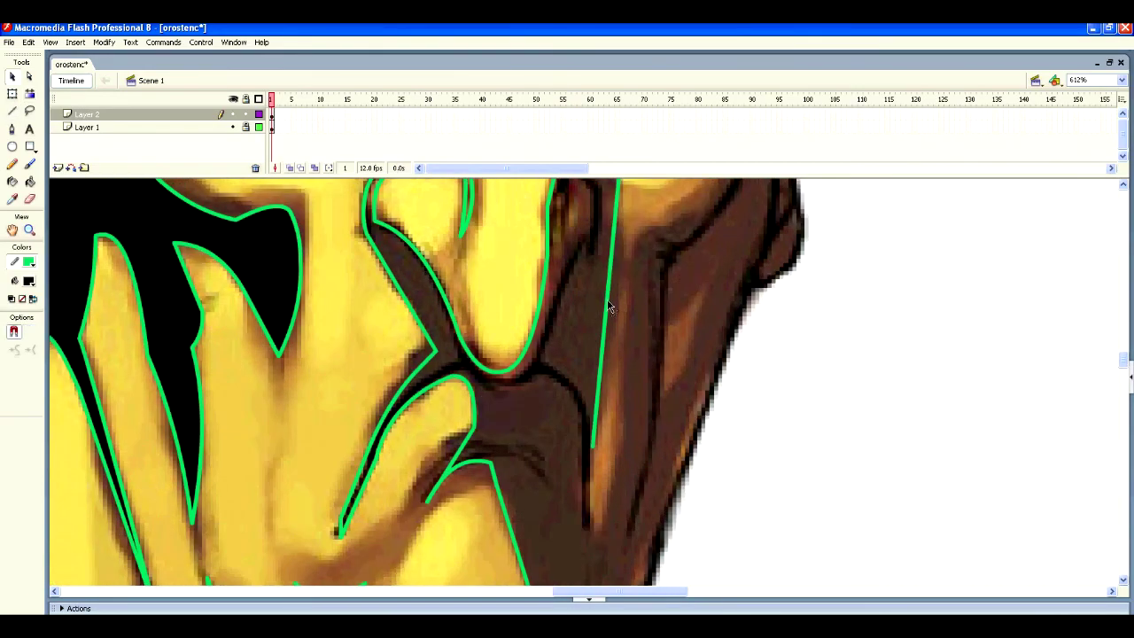
Outline the cheek highlight below the shaded-side eye and curve its upper edge along the lower eyelid.
scroll(611, 310, "down", 1)
scroll(629, 266, "up", 2)
left_click_drag(629, 223, 751, 270)
scroll(751, 270, "up", 2)
key("v")
left_click_drag(650, 435, 649, 443)
key("n")
Draw the pointed shadow spikes at the outer corner of the shaded-side eye.
scroll(688, 483, "up", 1)
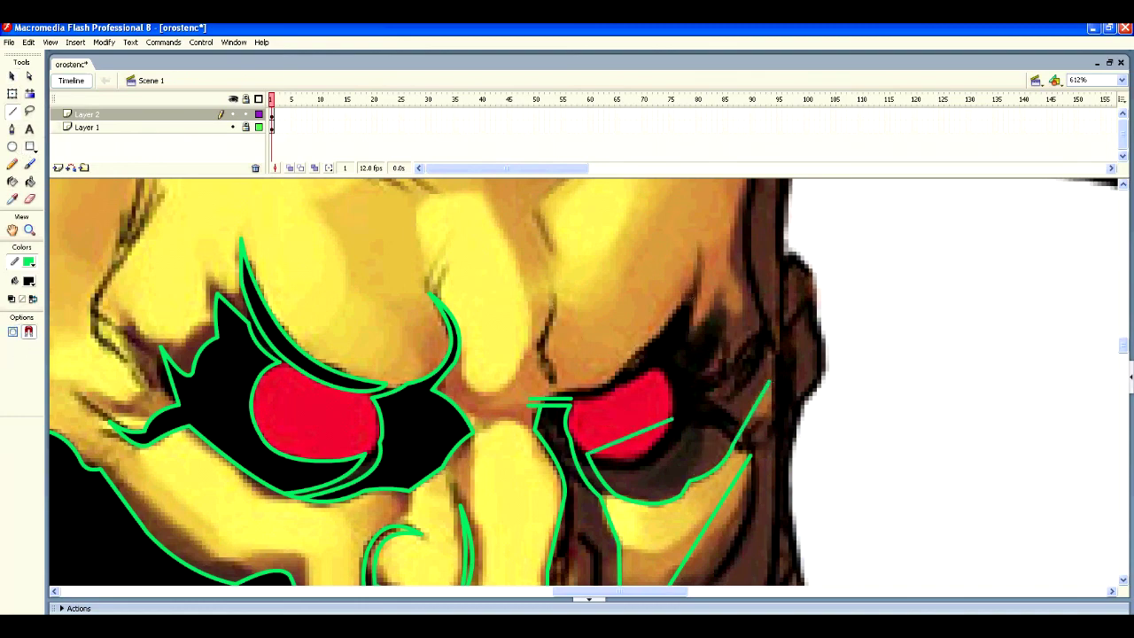
scroll(753, 310, "up", 2)
left_click_drag(704, 374, 750, 304)
scroll(751, 304, "down", 2)
key("v")
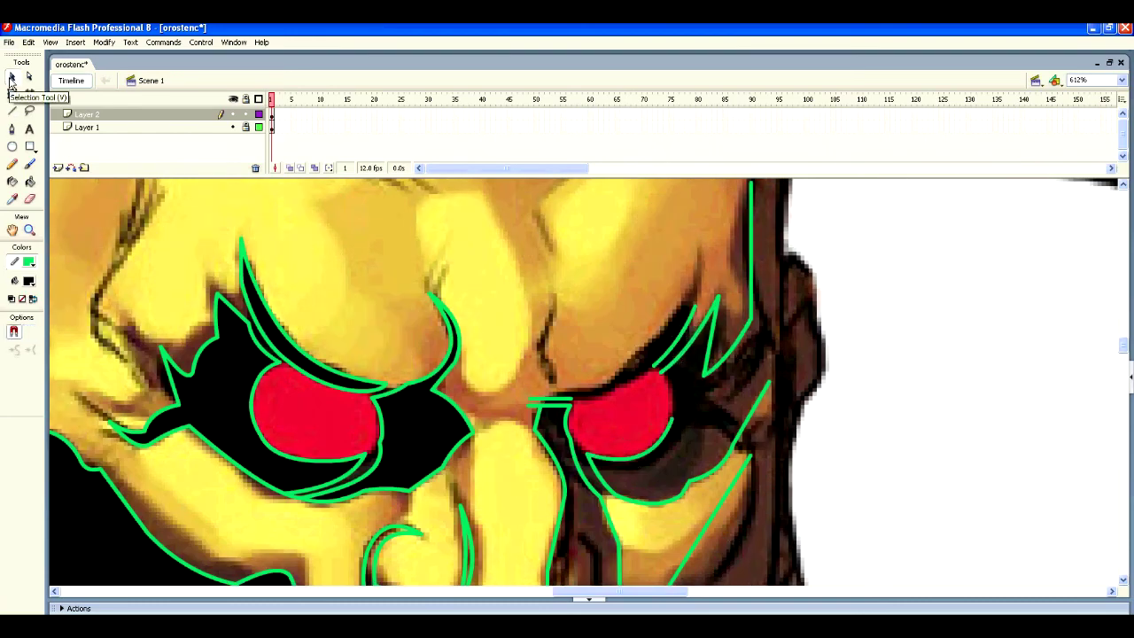
Trace the brow edge above the shaded-side eye and bend the lines along the upper eyelid.
left_click(13, 111)
left_click_drag(620, 381, 536, 401)
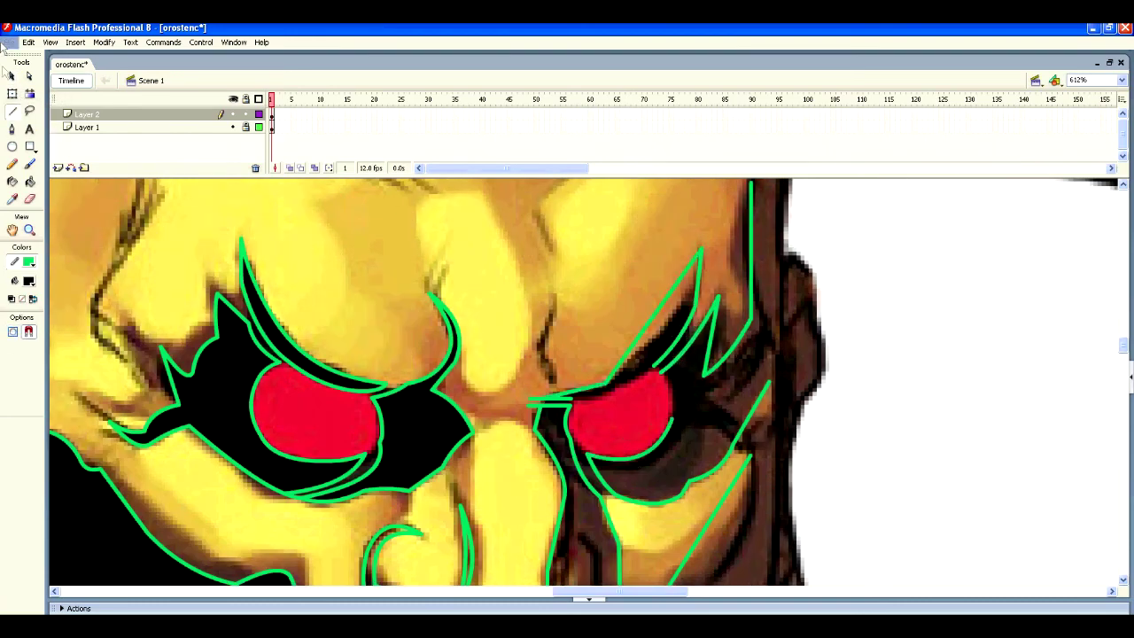
key("v")
left_click_drag(594, 390, 673, 396)
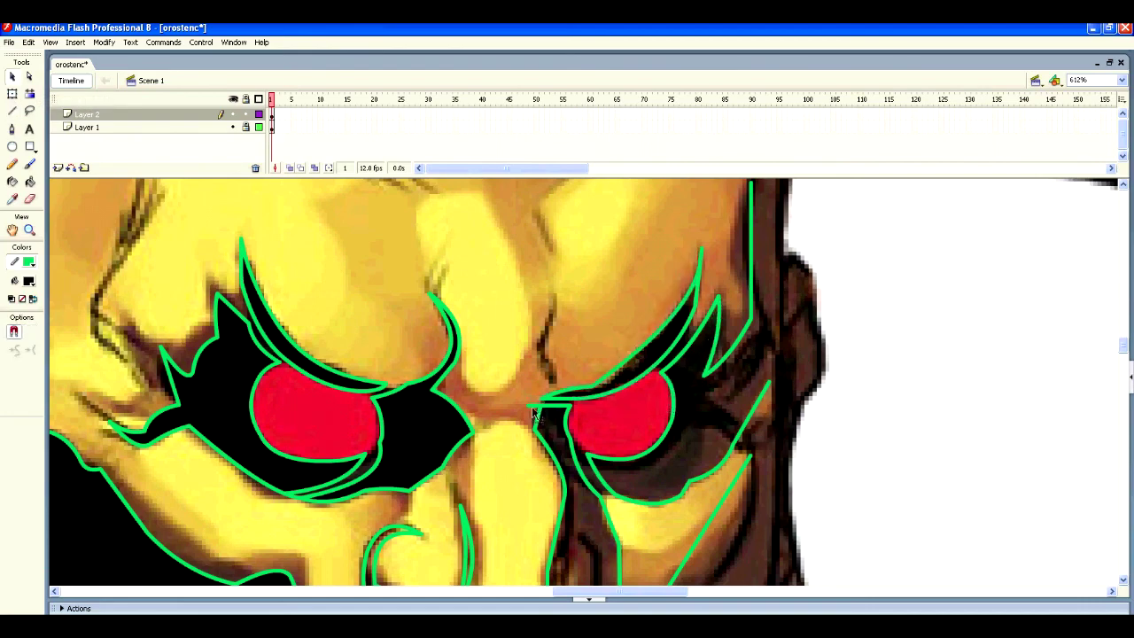
Trace the shadow edges along the shaded temple up the side of the head and bend them to the contour.
key("n")
scroll(868, 367, "up", 3)
scroll(867, 367, "down", 3)
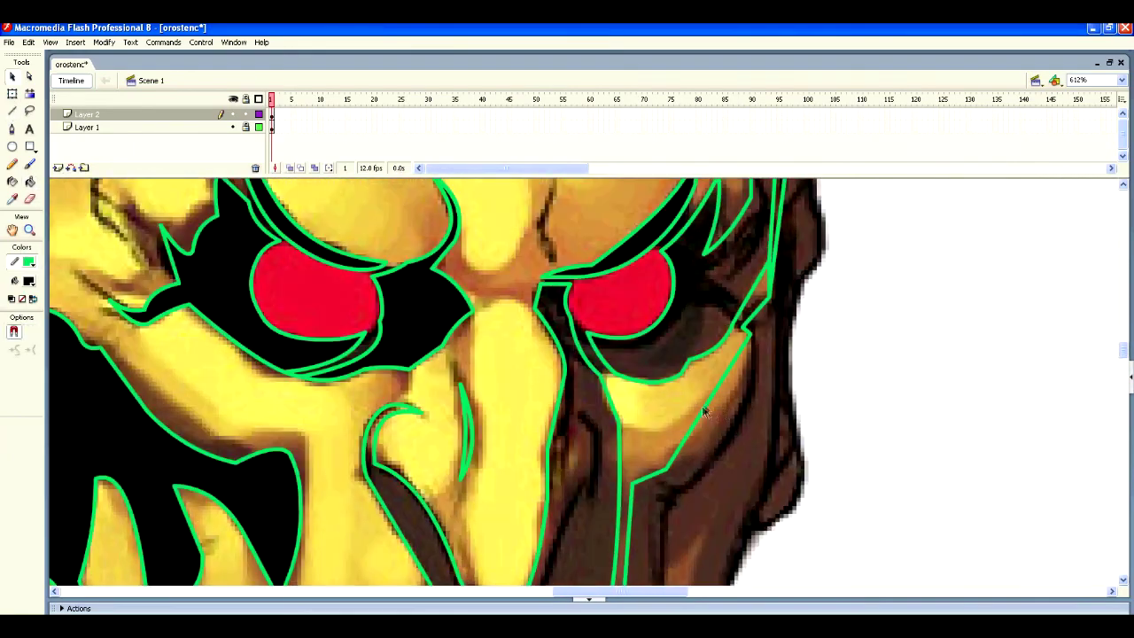
scroll(727, 390, "down", 1)
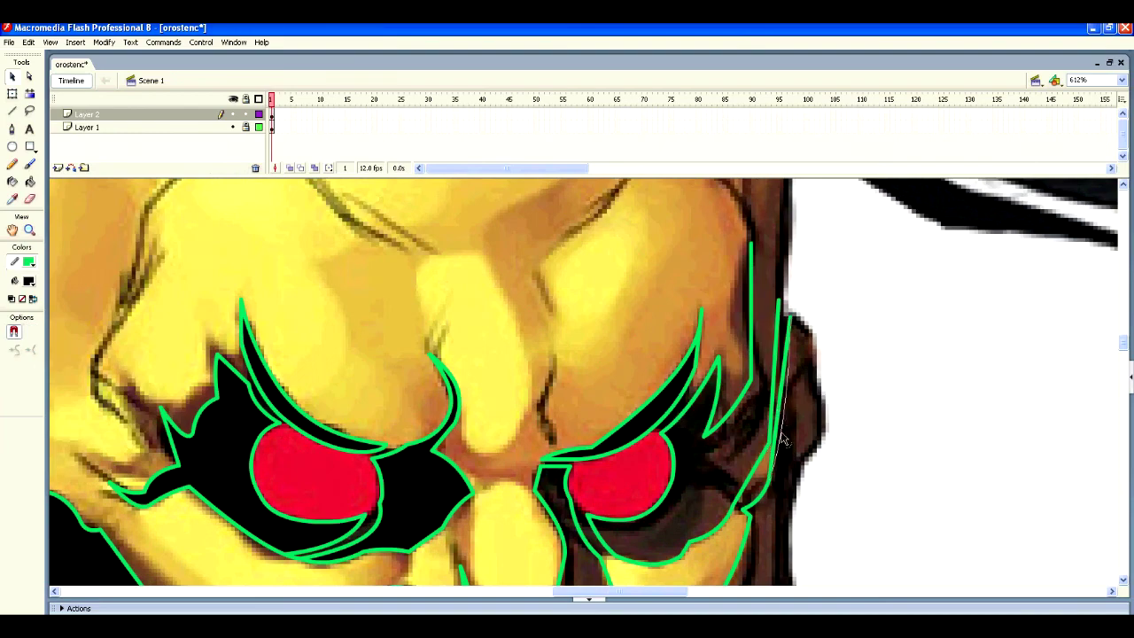
left_click_drag(781, 437, 776, 428)
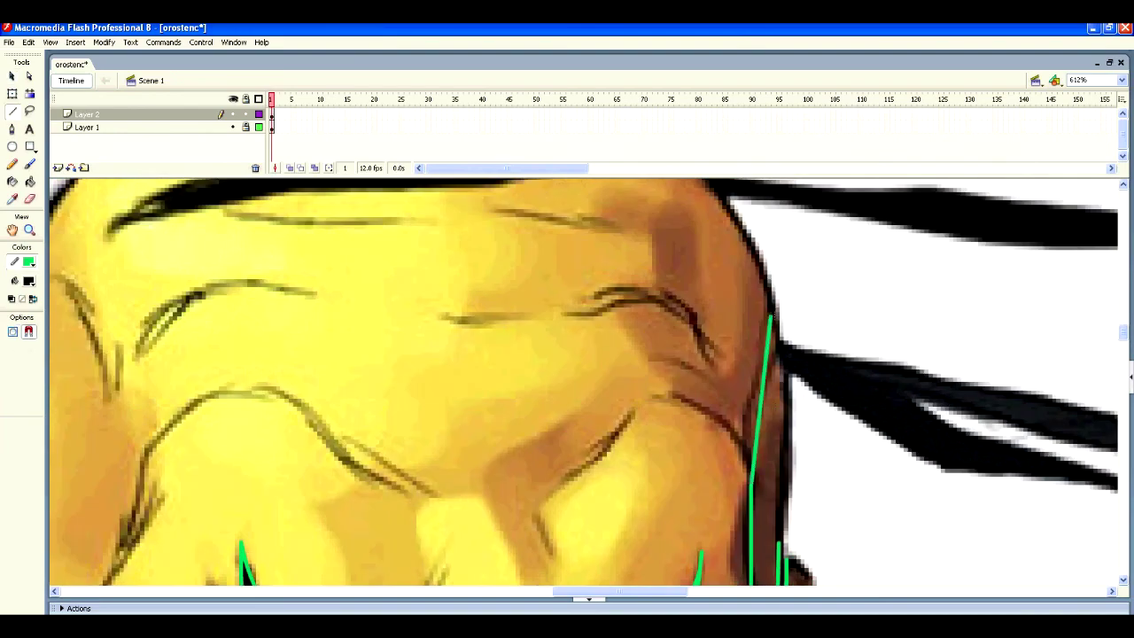
scroll(705, 419, "down", 1)
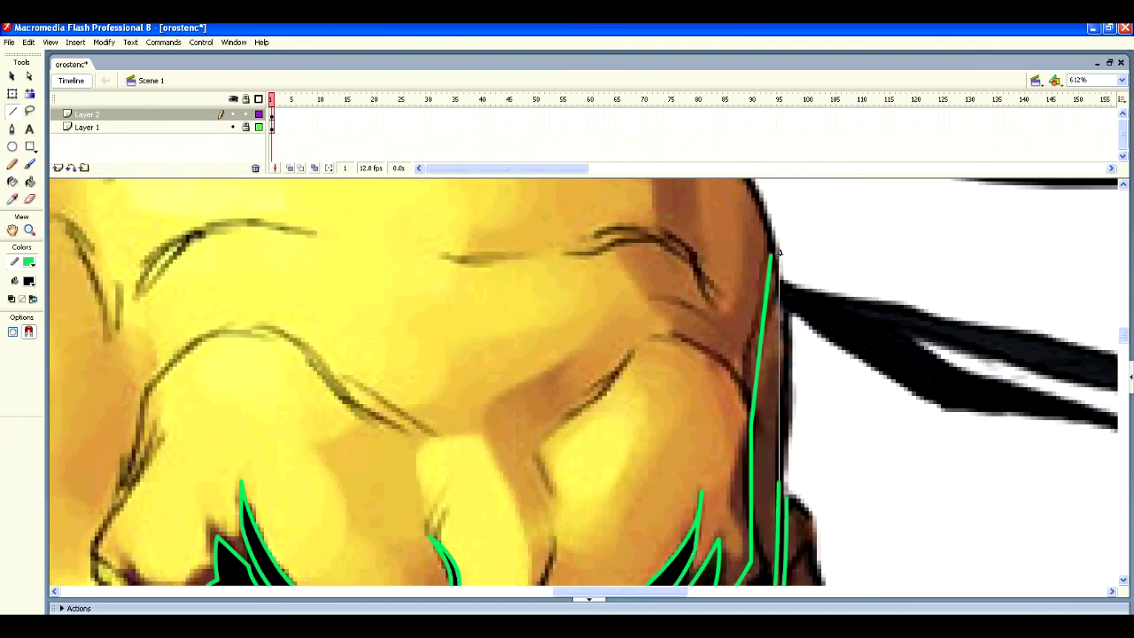
scroll(705, 419, "up", 3)
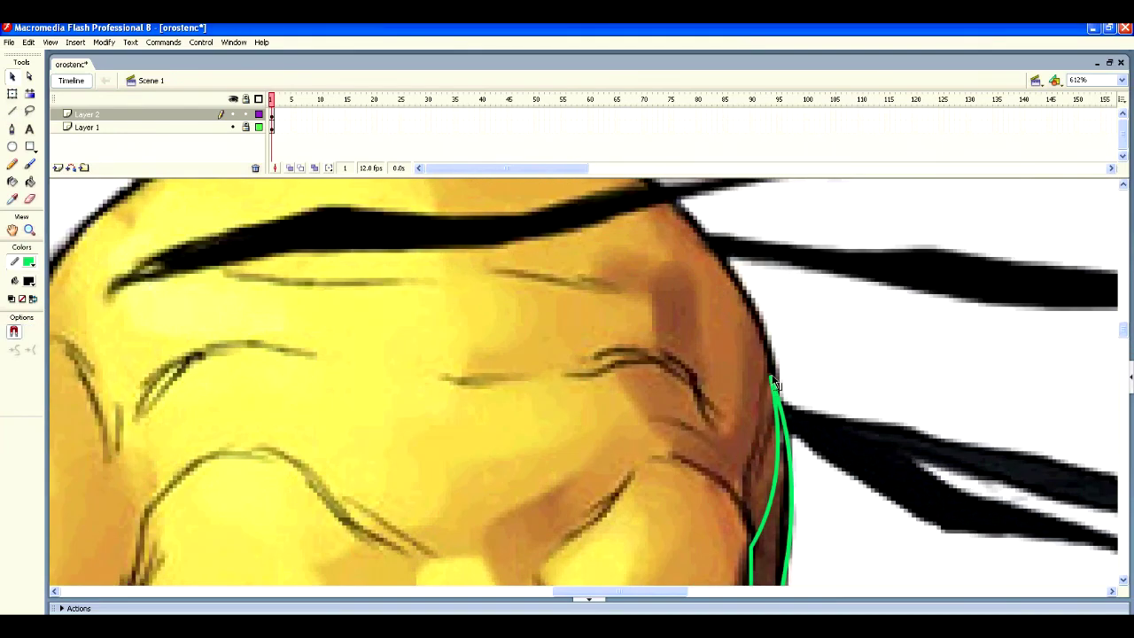
Outline the long tapering black strand across the forehead and bend its upper and lower edges to the artwork.
key("n")
left_click_drag(106, 352, 317, 268)
mouse_move(106, 352)
left_mouse_down()
mouse_move(274, 311)
mouse_move(483, 305)
left_mouse_up()
left_click_drag(483, 306, 846, 237)
mouse_move(846, 237)
left_mouse_down()
mouse_move(523, 277)
mouse_move(317, 267)
left_mouse_up()
key("v")
left_click_drag(250, 296, 241, 279)
left_click_drag(266, 315, 397, 320)
left_click_drag(688, 253, 752, 253)
left_click_drag(478, 276, 524, 280)
mouse_move(367, 282)
left_mouse_down()
mouse_move(324, 282)
mouse_move(362, 272)
left_mouse_up()
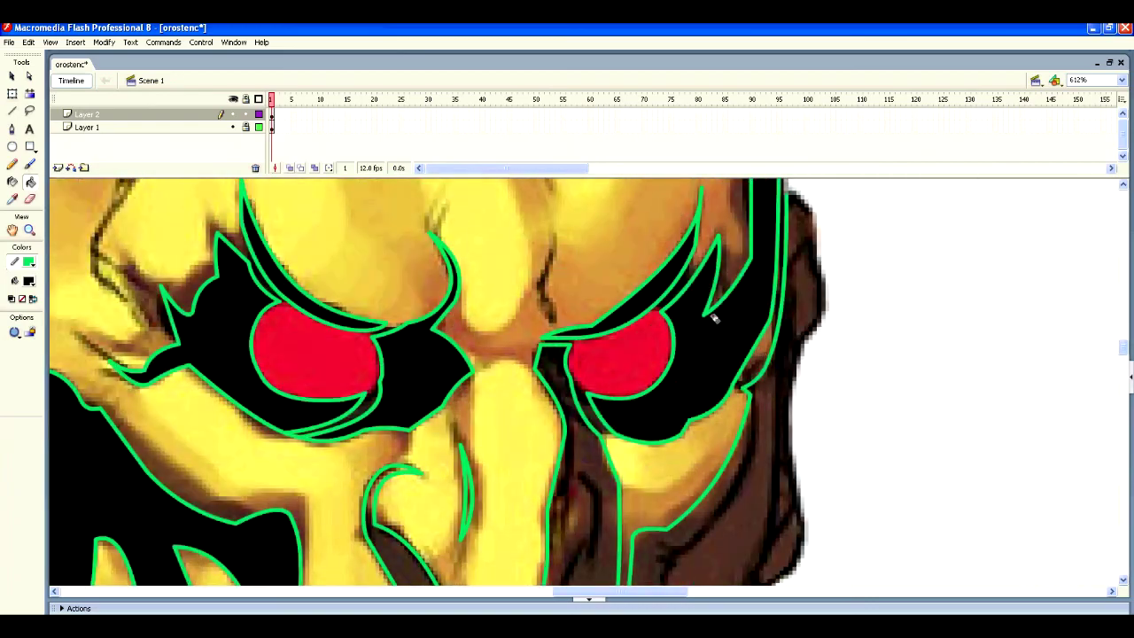
Trace the shaded-side ear and the jaw edge down to the neck with line segments.
scroll(714, 319, "up", 2)
key("n")
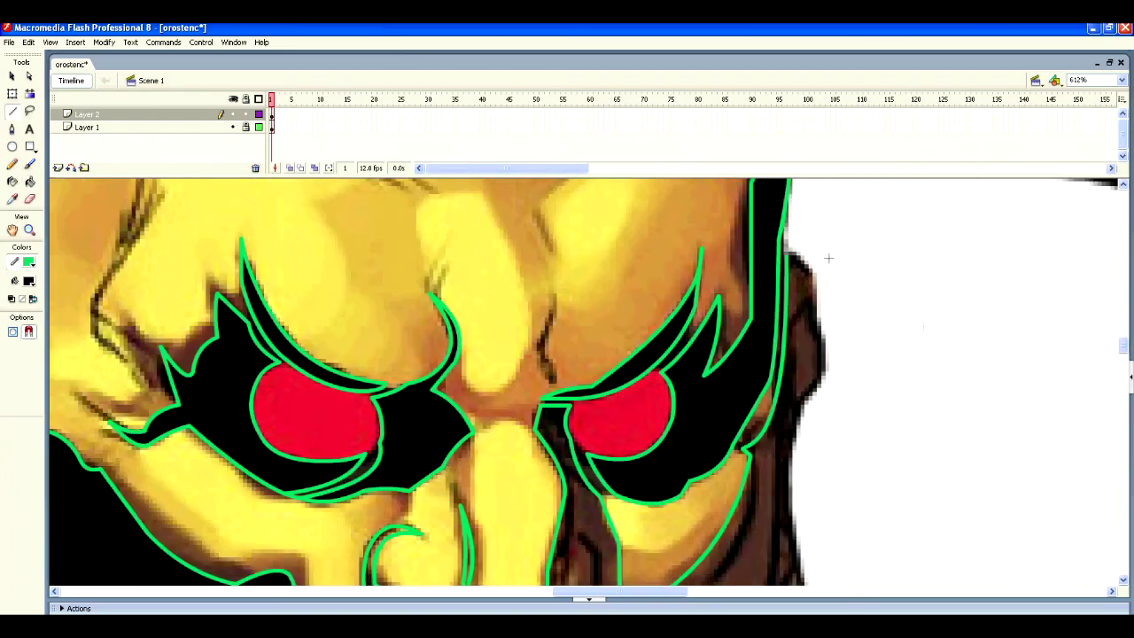
scroll(813, 319, "down", 10)
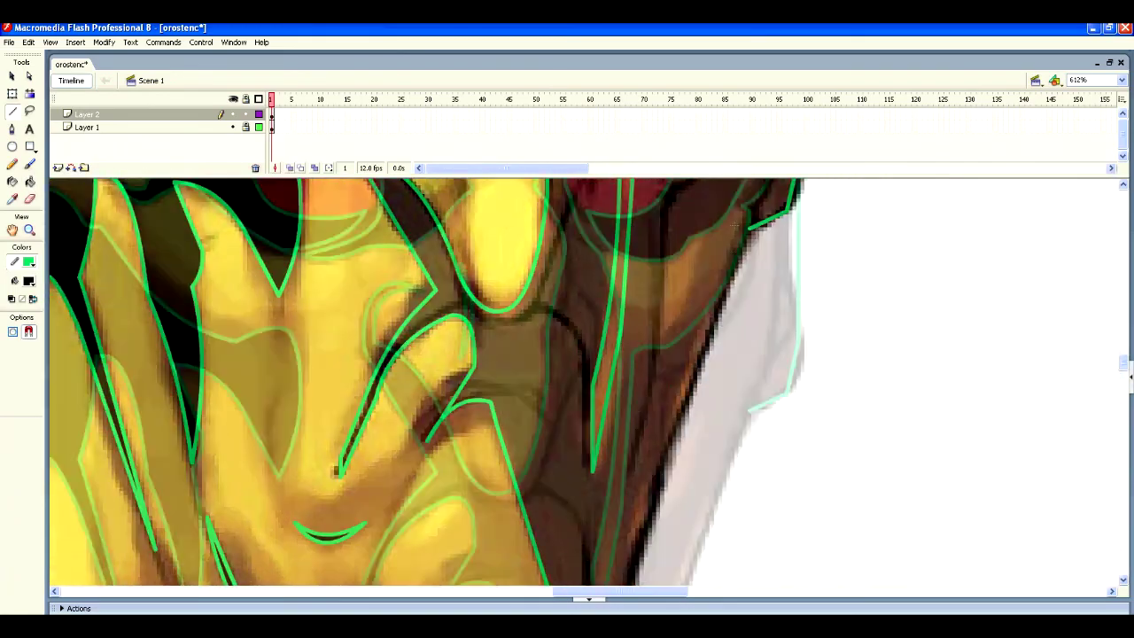
scroll(589, 383, "down", 8)
scroll(589, 383, "down", 8)
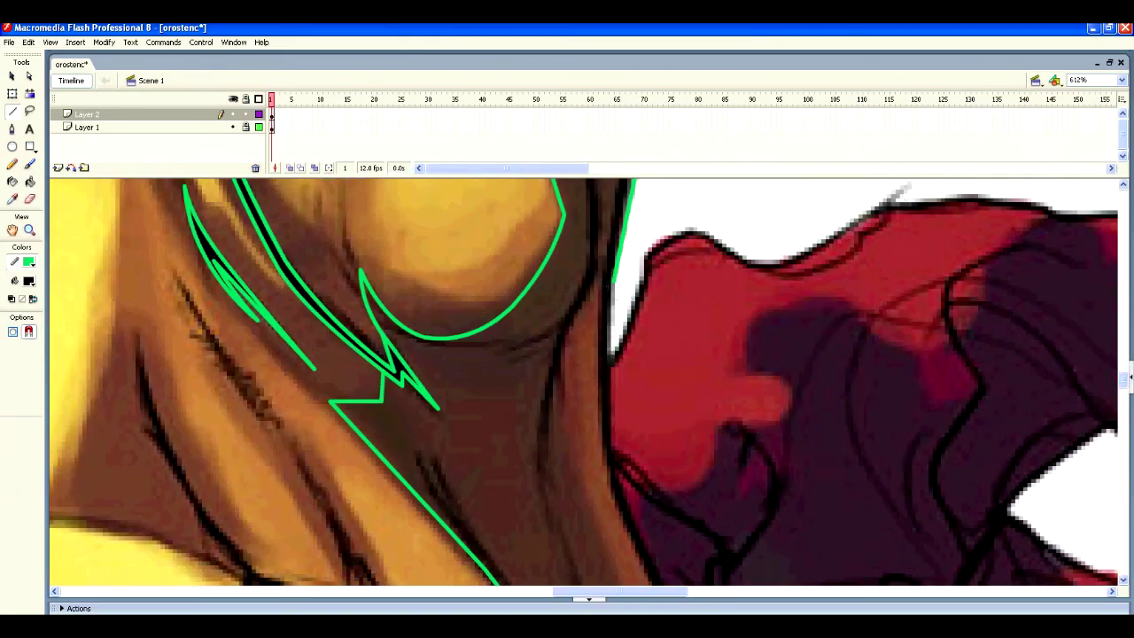
left_click_drag(604, 383, 613, 489)
Continue the outline down the shaded side of the neck to the collarbone and over the shoulder's edge.
scroll(613, 489, "down", 9)
left_click_drag(613, 227, 685, 392)
left_click_drag(685, 393, 785, 421)
left_click_drag(785, 422, 882, 525)
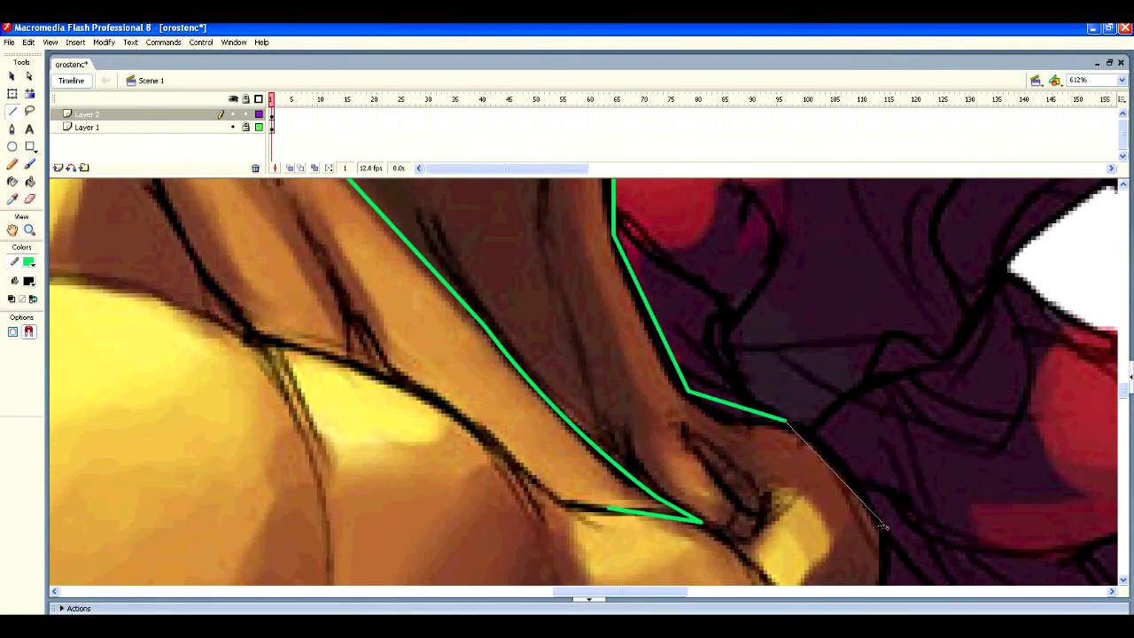
scroll(881, 525, "down", 2)
left_click_drag(691, 333, 776, 428)
Bend the ear, jaw, neck and shoulder lines on the shaded side to follow the artwork.
key("v")
scroll(770, 372, "up", 15)
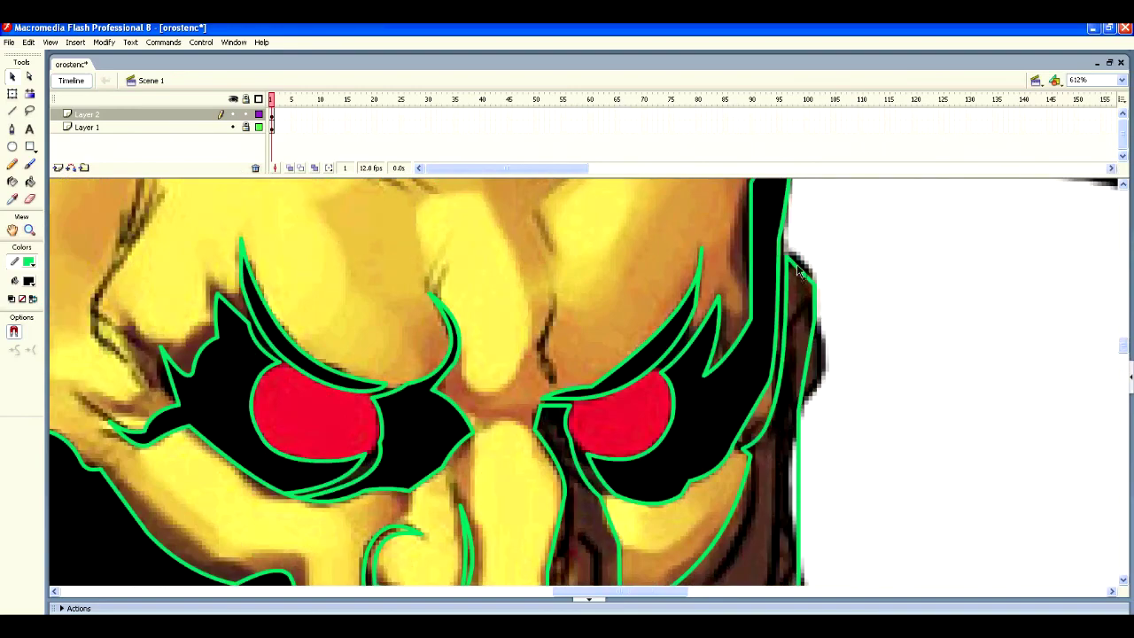
scroll(802, 381, "down", 10)
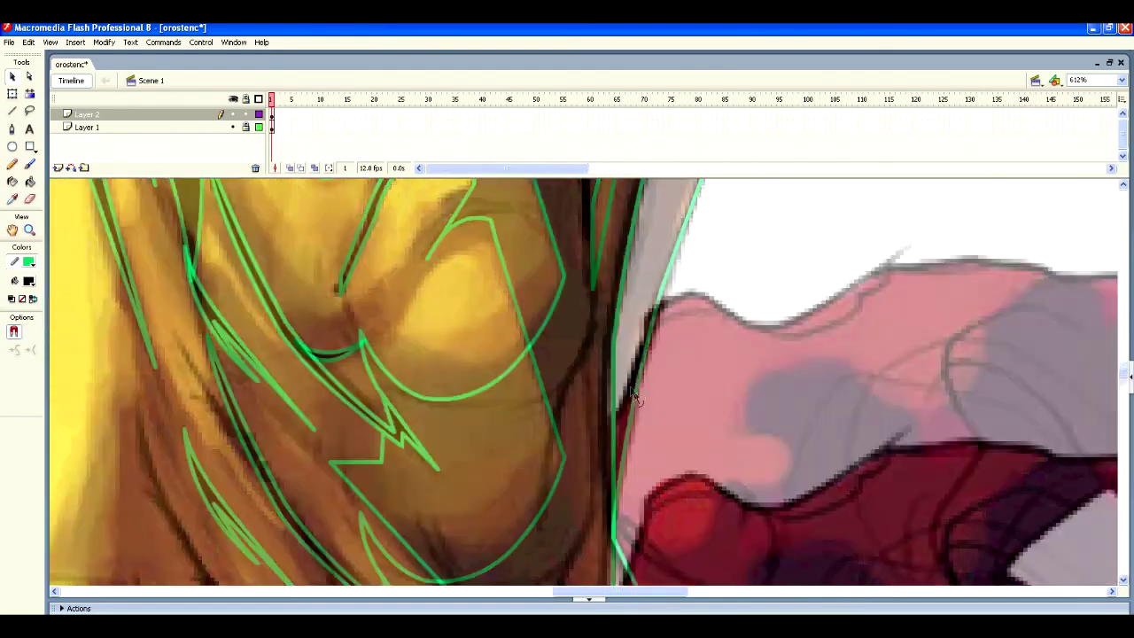
scroll(634, 397, "down", 6)
left_click_drag(619, 238, 620, 239)
scroll(712, 410, "down", 3)
left_click_drag(874, 367, 833, 326)
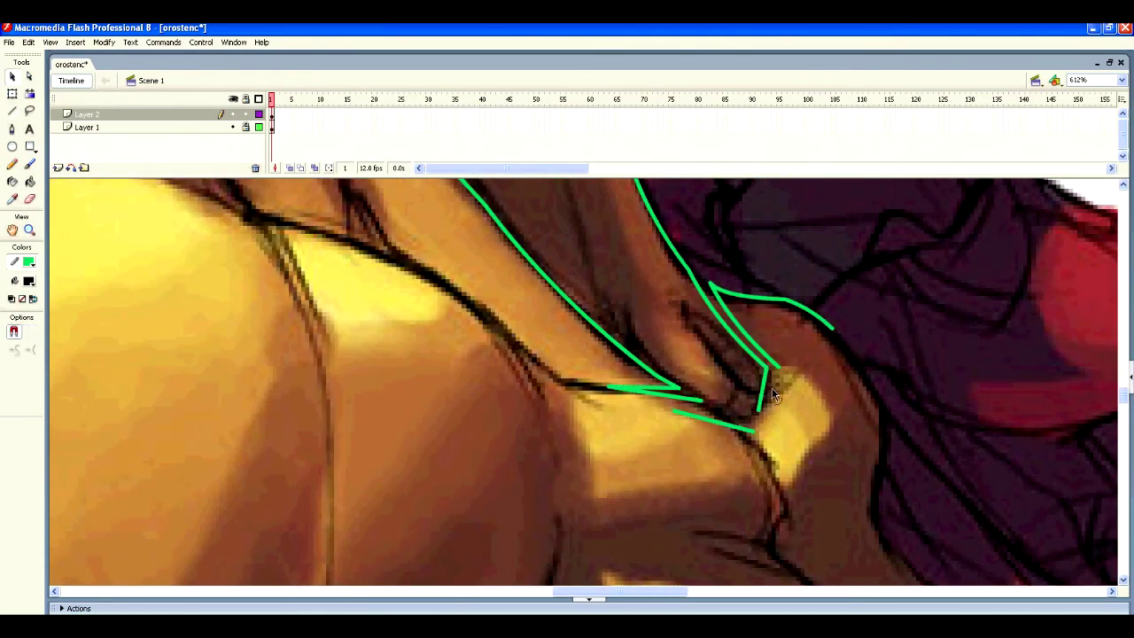
Close the lower end of the neck shadow at the collarbone with a rounded tip.
left_click_drag(700, 400, 758, 408)
key("v")
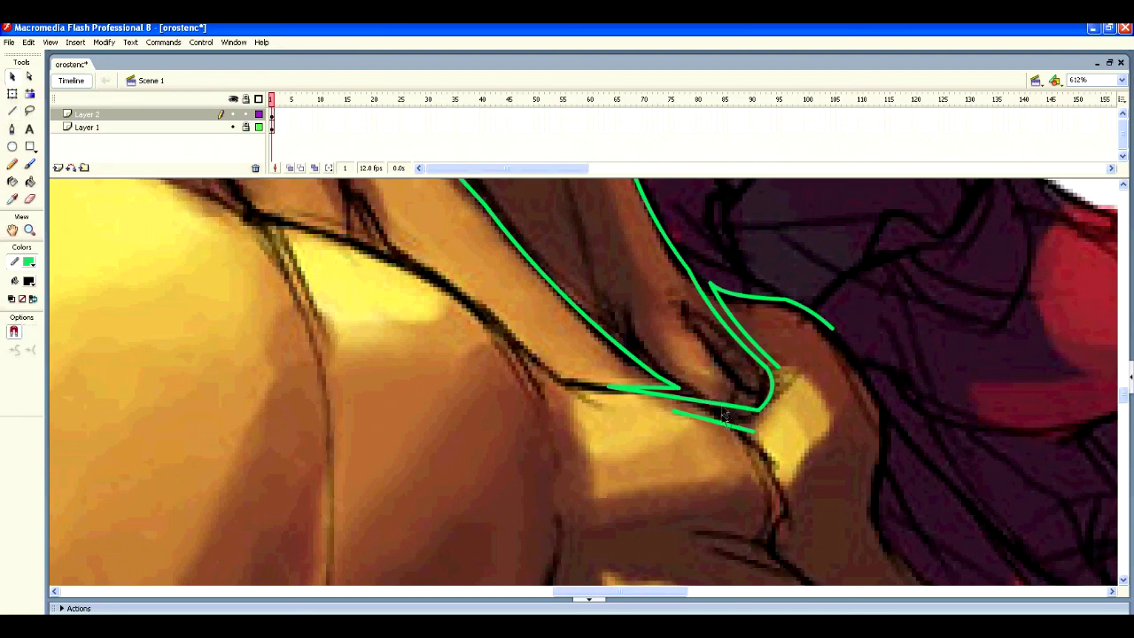
Trace the shadow boundary from the collarbone down the inner side of the chest highlights.
left_click_drag(771, 523, 770, 523)
scroll(771, 524, "down", 3)
mouse_move(772, 404)
left_mouse_down()
mouse_move(625, 405)
mouse_move(588, 419)
left_mouse_up()
scroll(588, 419, "down", 3)
mouse_move(587, 299)
left_mouse_down()
mouse_move(587, 349)
mouse_move(607, 394)
left_mouse_up()
scroll(608, 395, "down", 3)
mouse_move(608, 279)
left_mouse_down()
mouse_move(572, 354)
mouse_move(602, 388)
left_mouse_up()
left_click_drag(602, 388, 547, 433)
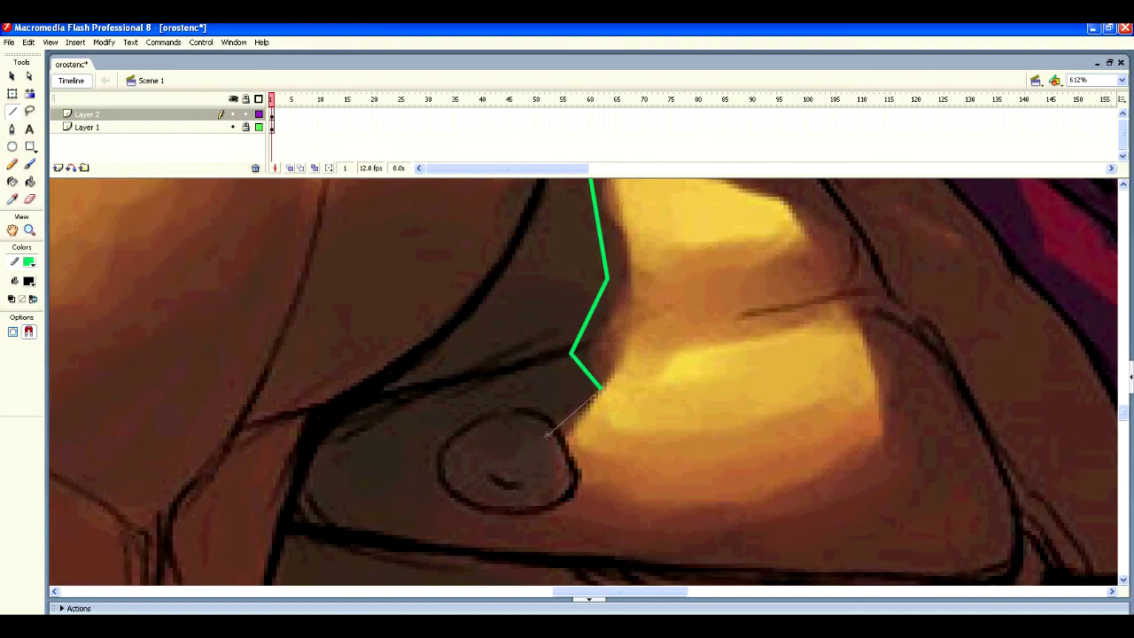
Carry the chest highlight outline around its lower edge and back up the outer side.
left_click_drag(603, 537, 596, 542)
left_click_drag(595, 541, 762, 537)
left_click_drag(761, 537, 908, 456)
left_click_drag(909, 456, 875, 326)
scroll(691, 424, "up", 6)
scroll(588, 387, "up", 3)
scroll(587, 387, "down", 3)
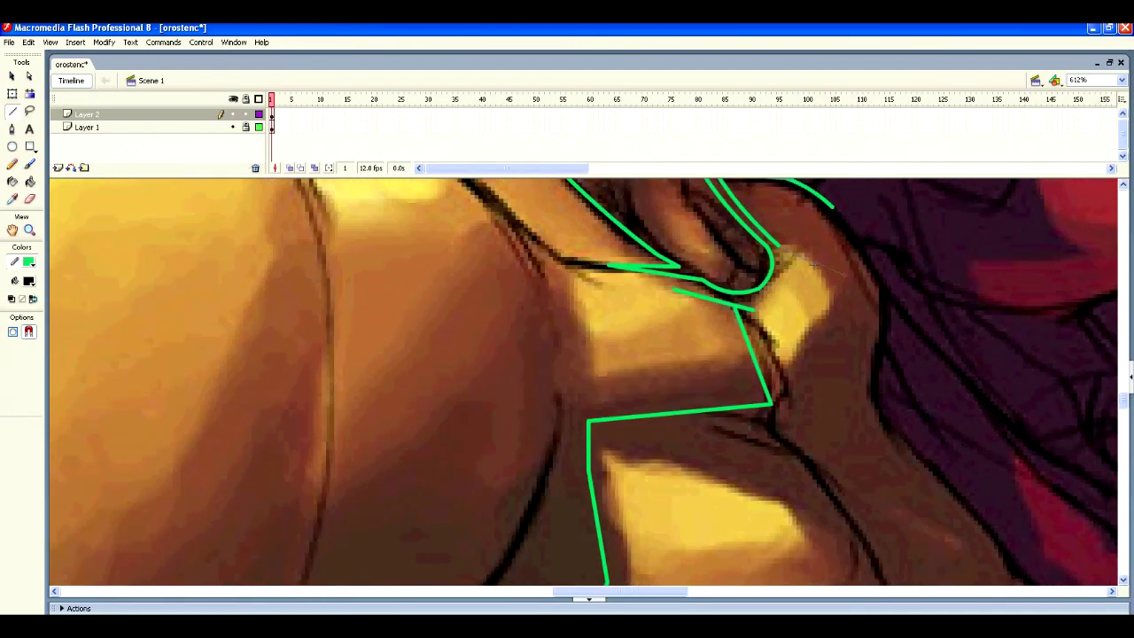
scroll(587, 387, "down", 3)
Fill the enclosed face, ear and neck shadow areas with black.
key("z")
left_click(400, 332, "alt")
left_click(401, 332, "alt")
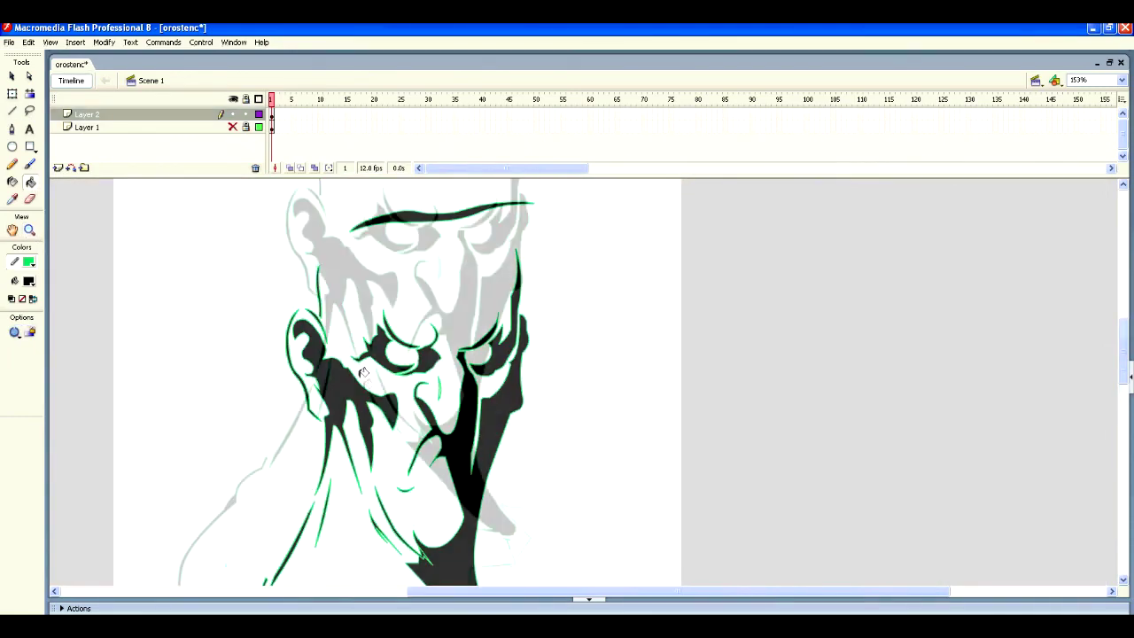
left_click(197, 336)
left_click_drag(197, 336, 325, 240)
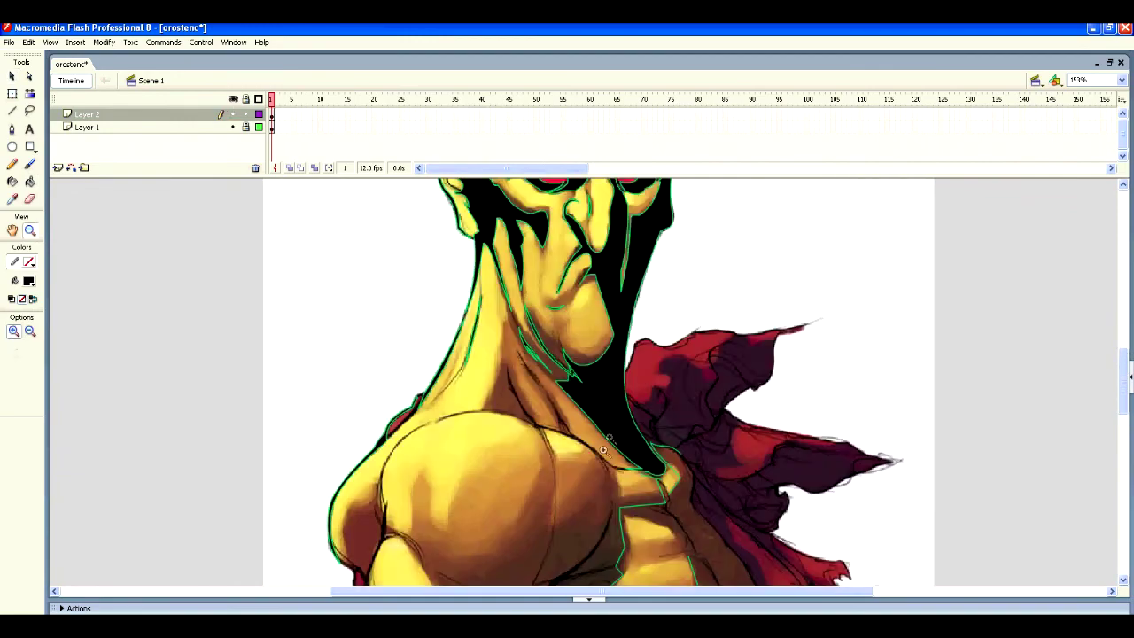
Hide the reference artwork on Layer 1 to check the tracing on its own.
left_click(603, 450)
left_click(603, 450)
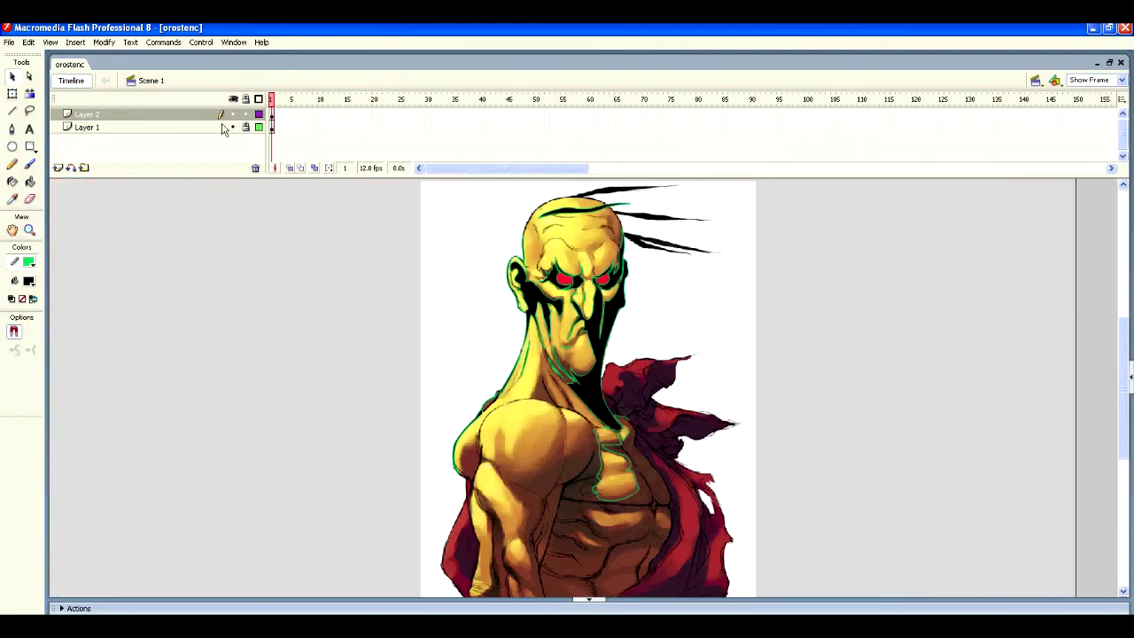
left_click(232, 128)
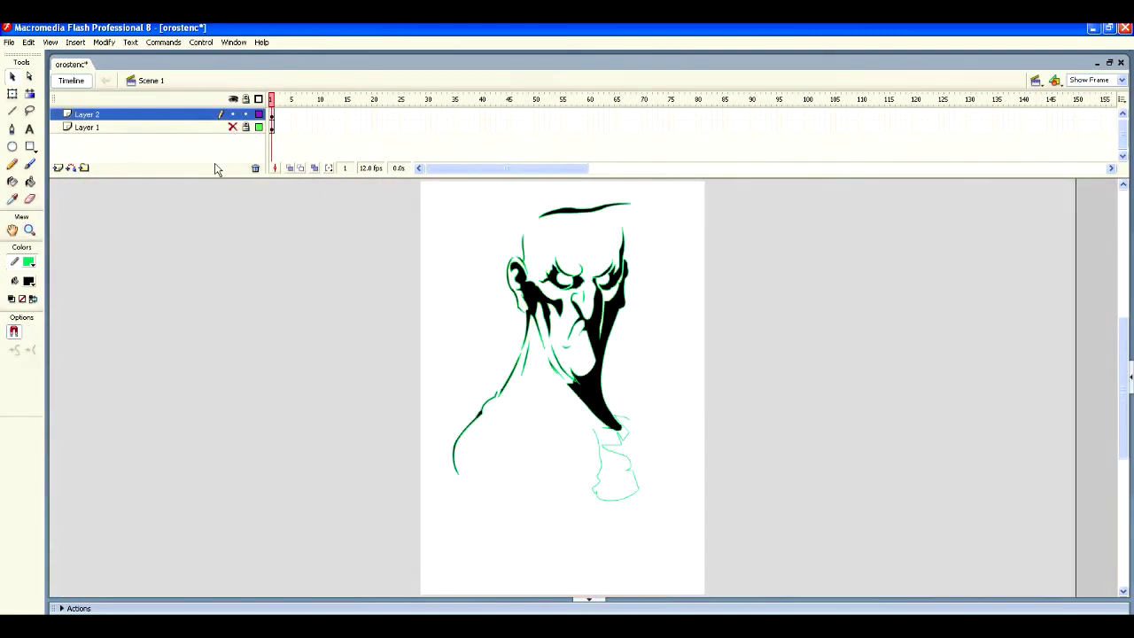